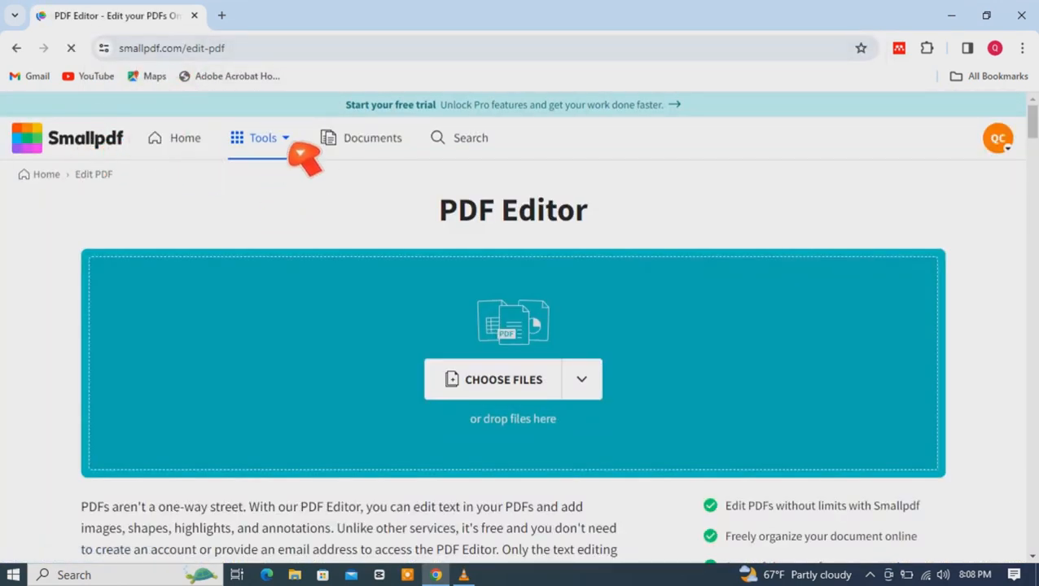
# Step: Open the Extract PDF Pages tool and upload the 014954777 PDF from the Desktop
pyautogui.click(294, 148)
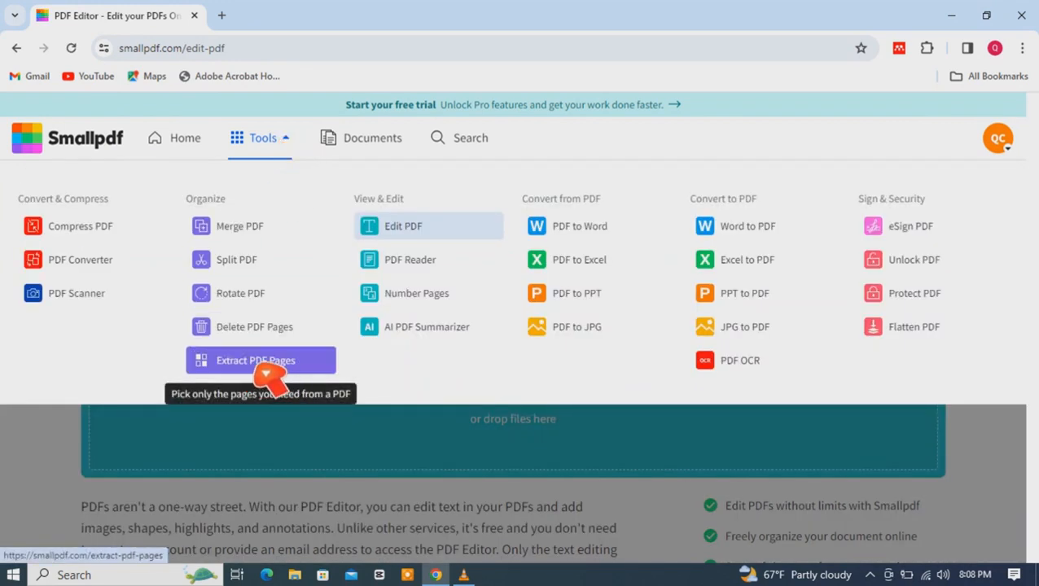
pyautogui.click(268, 376)
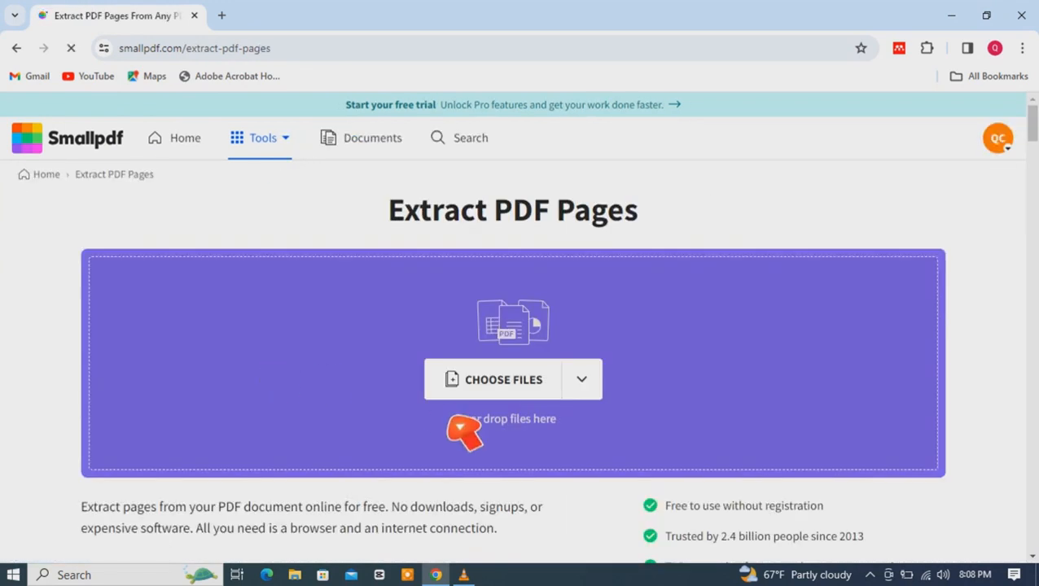
pyautogui.click(498, 392)
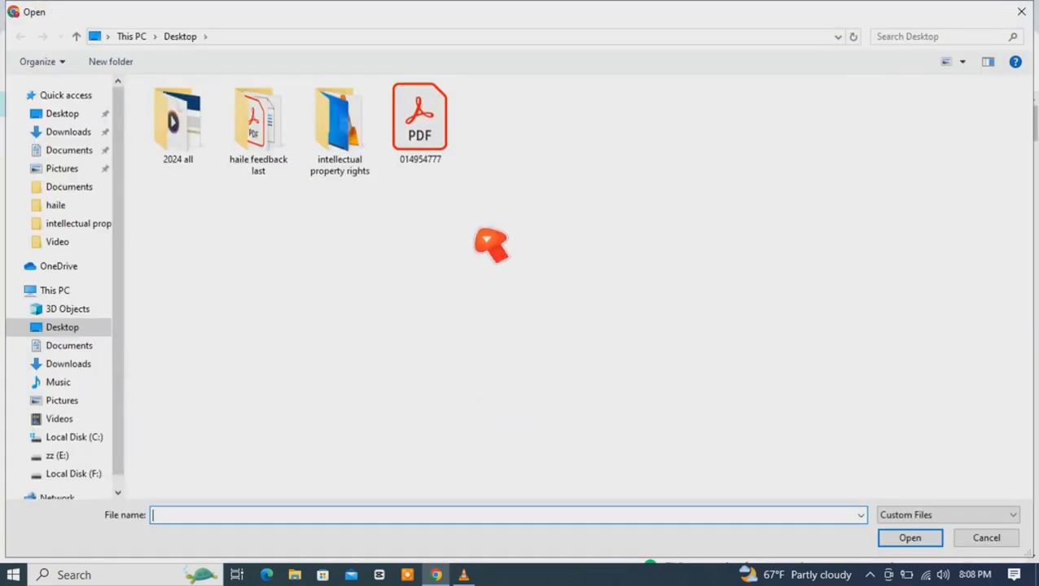
pyautogui.click(436, 161)
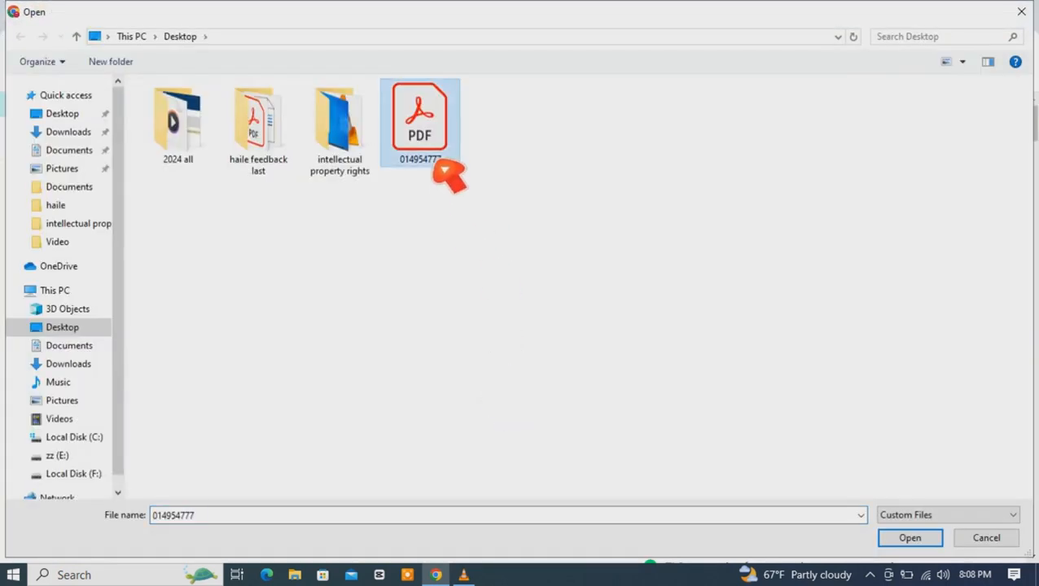
pyautogui.click(905, 542)
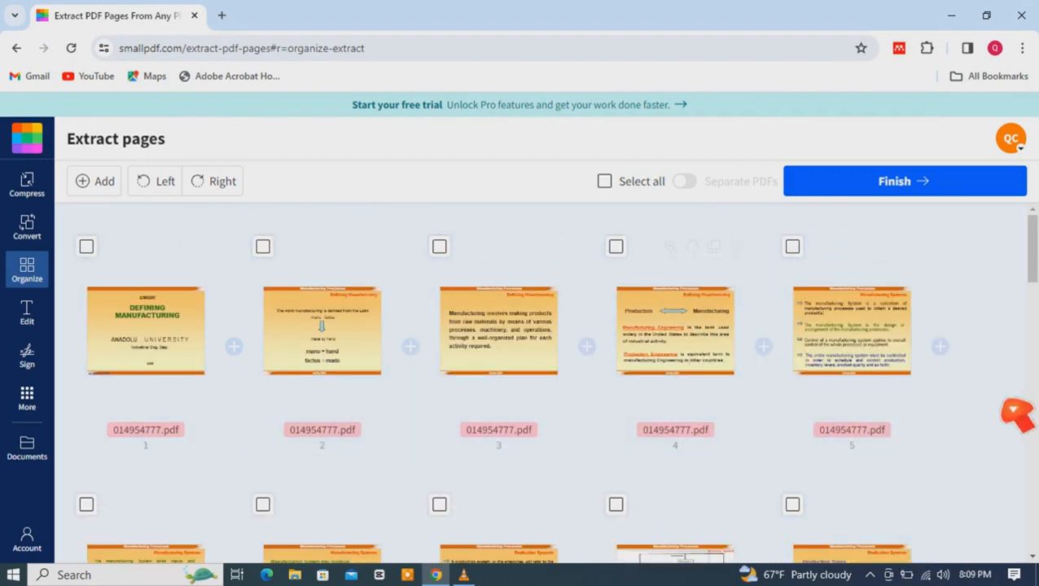
# Step: Select pages 1, 3 and 5 and extract them into a single PDF
pyautogui.moveTo(1033, 267); pyautogui.dragTo(570, 406)
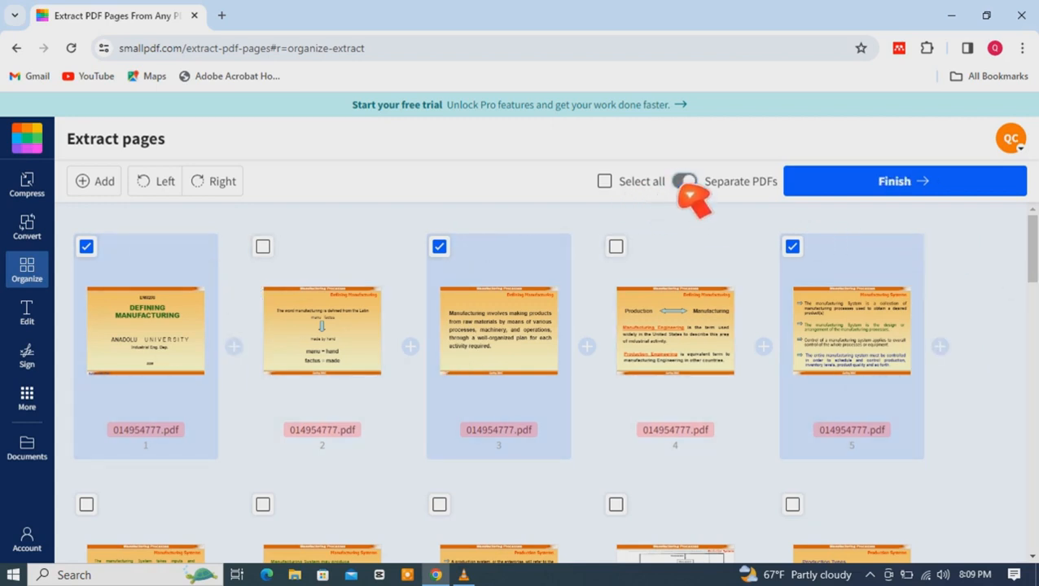
pyautogui.click(928, 189)
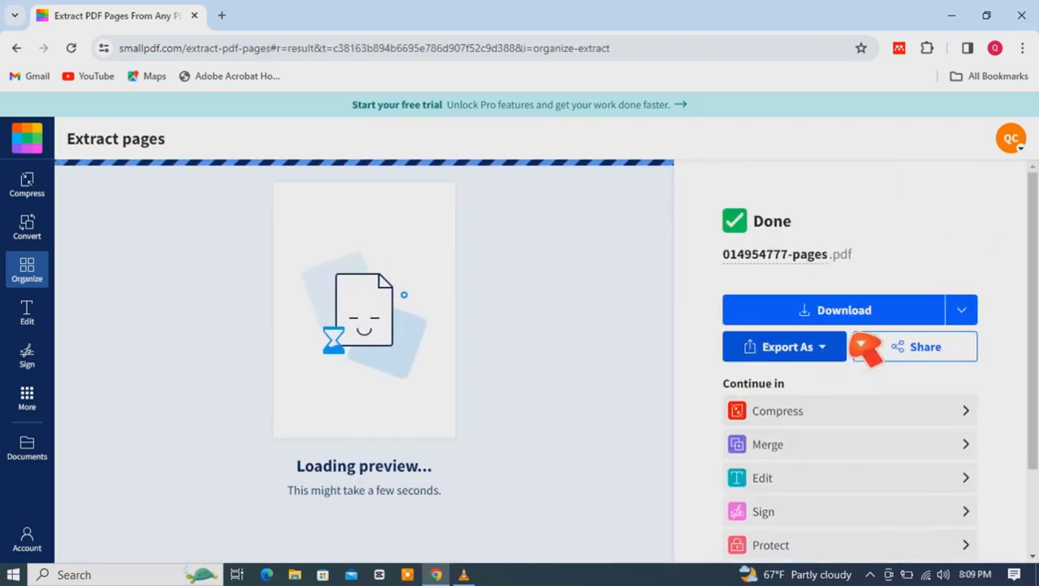
# Step: Download the extracted PDF to the Documents downloads folder
pyautogui.click(852, 322)
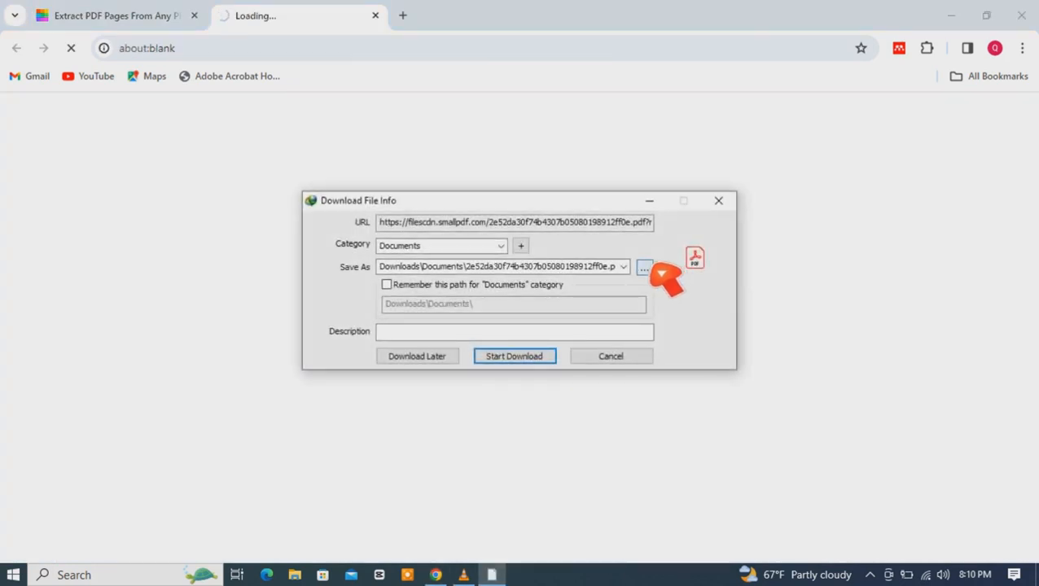
pyautogui.click(522, 368)
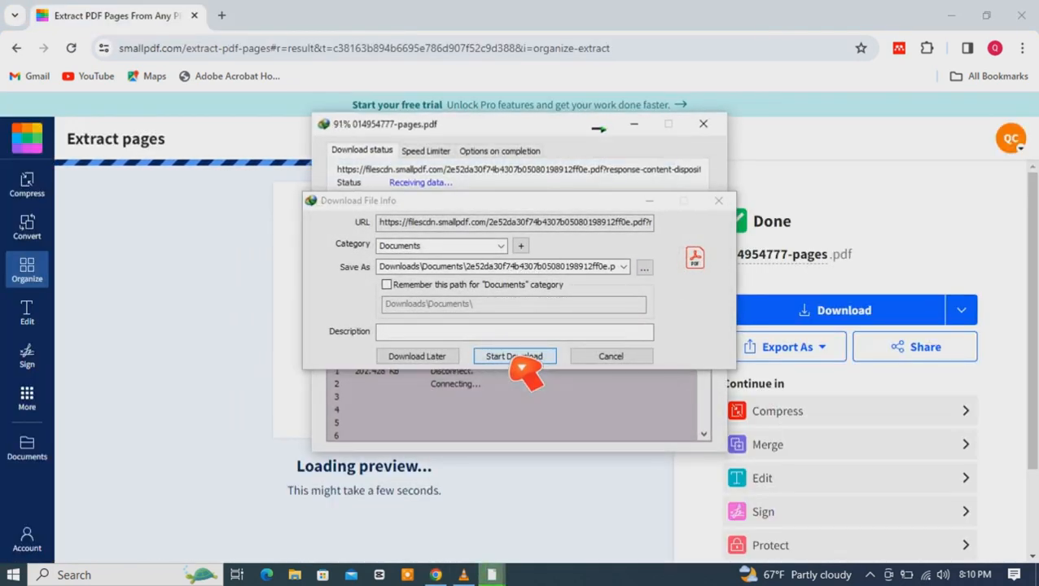
# Step: Open the folder containing the downloaded 014954777-pages.pdf from Internet Download Manager
pyautogui.click(870, 575)
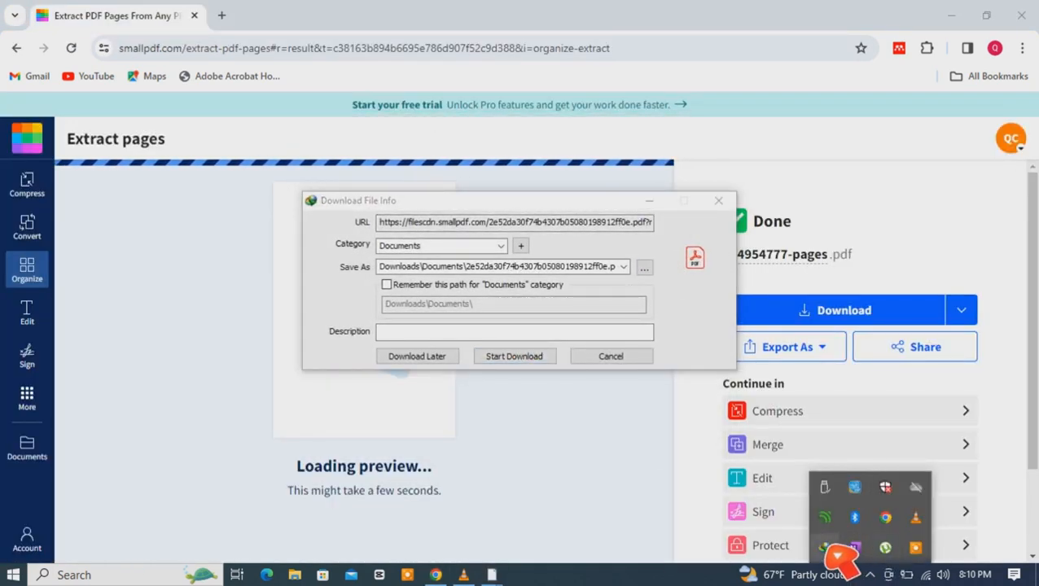
pyautogui.click(827, 549)
pyautogui.click(87, 128)
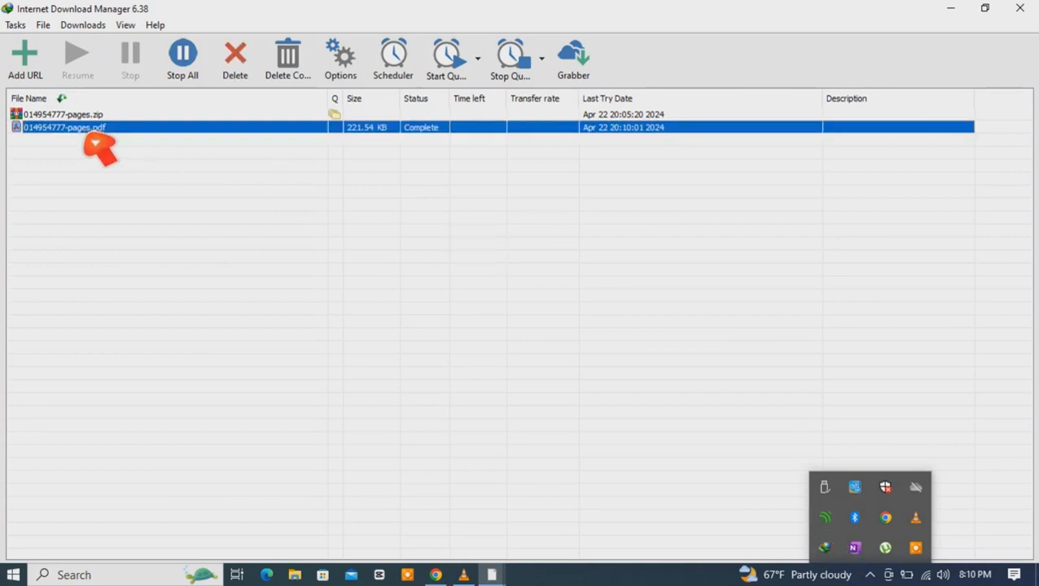
pyautogui.rightClick(87, 129)
pyautogui.click(133, 174)
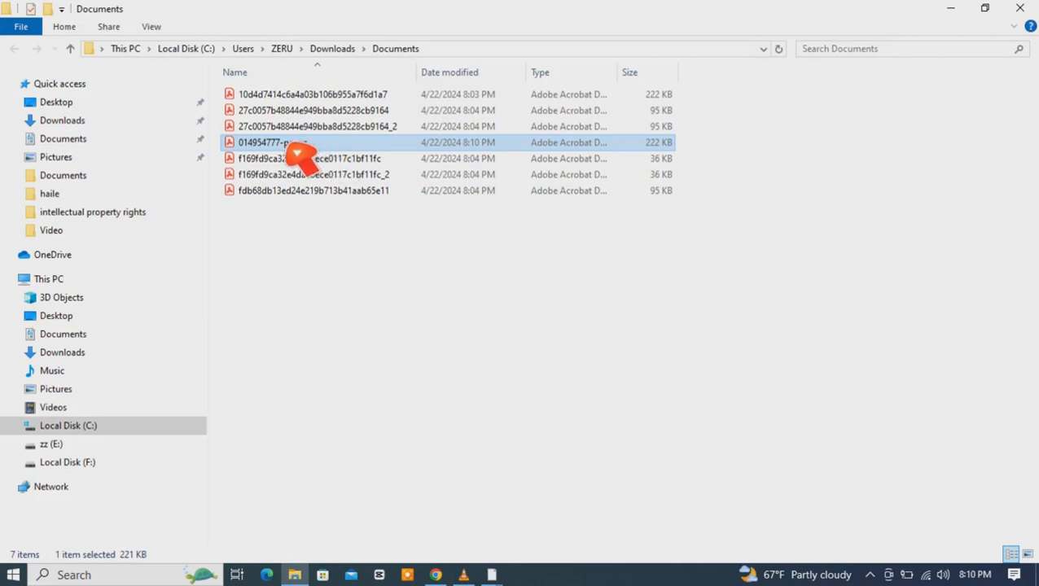
# Step: Open 014954777-pages.pdf, page through its pages, and close it
pyautogui.doubleClick(298, 153)
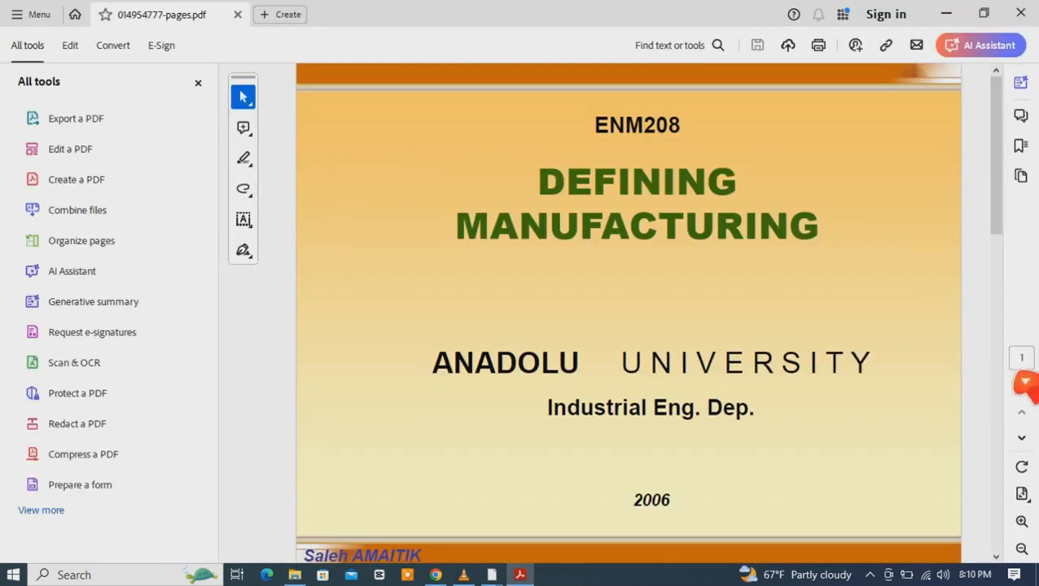
pyautogui.click(1021, 439)
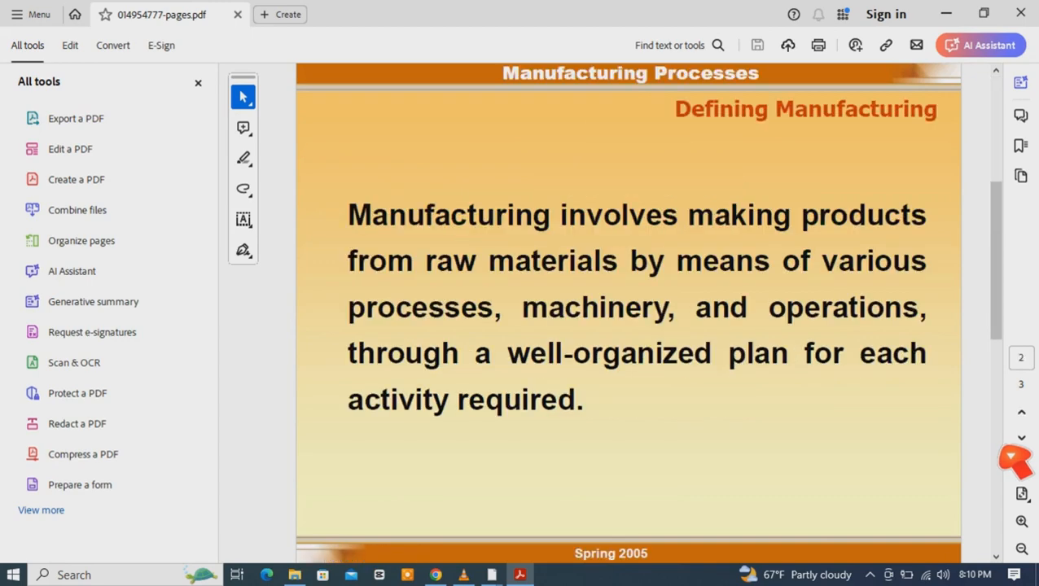
pyautogui.click(1021, 438)
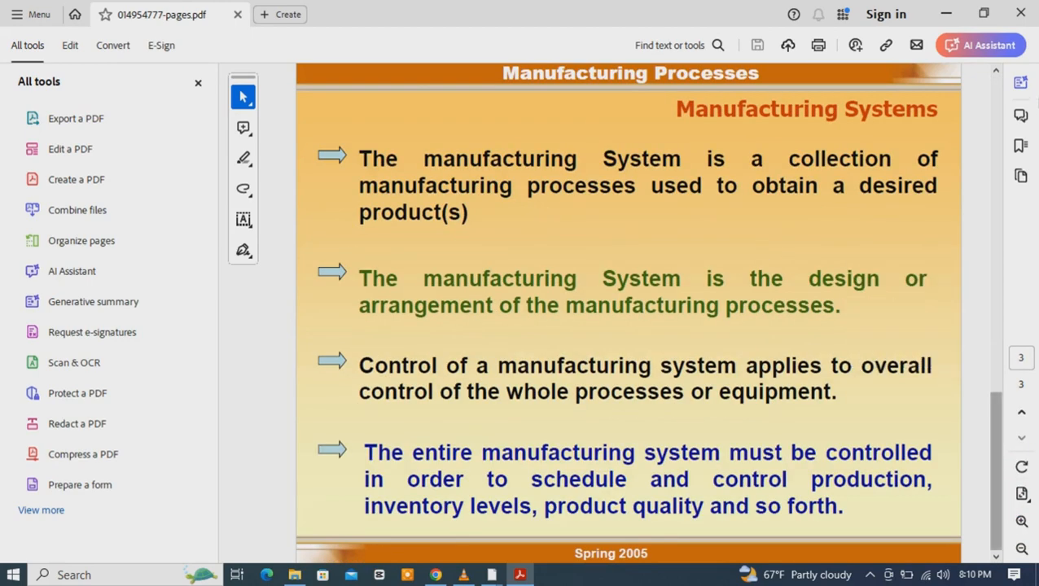
pyautogui.click(1020, 13)
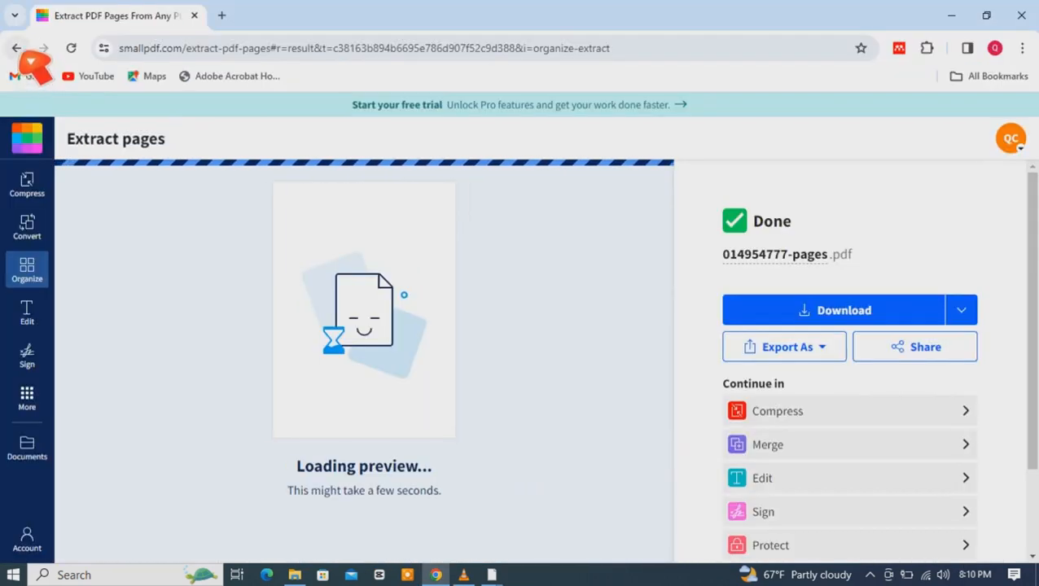
# Step: Return to page selection and extract pages 1, 3 and 5 as three separate PDFs
pyautogui.click(20, 50)
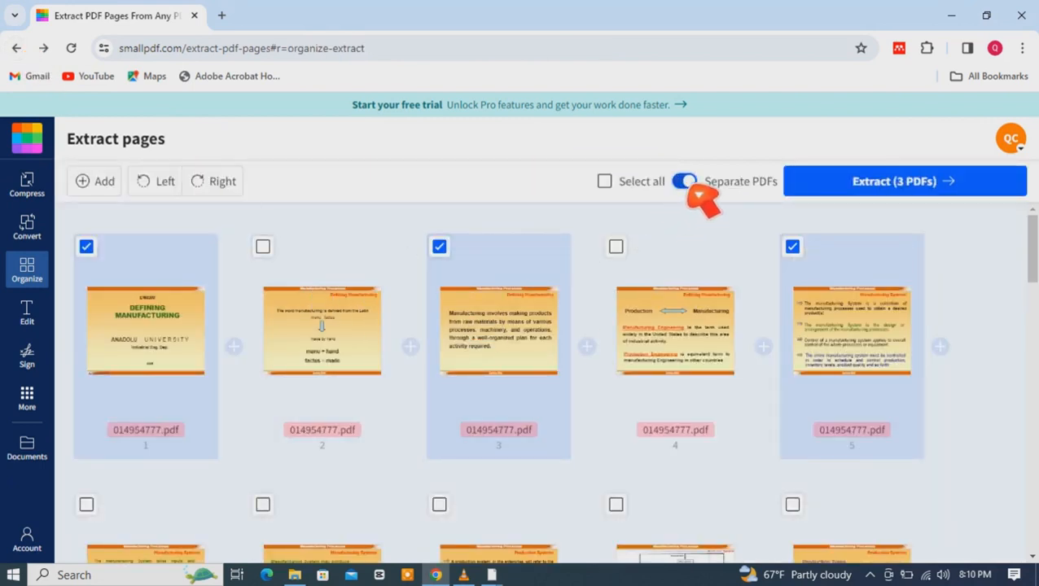
pyautogui.click(896, 189)
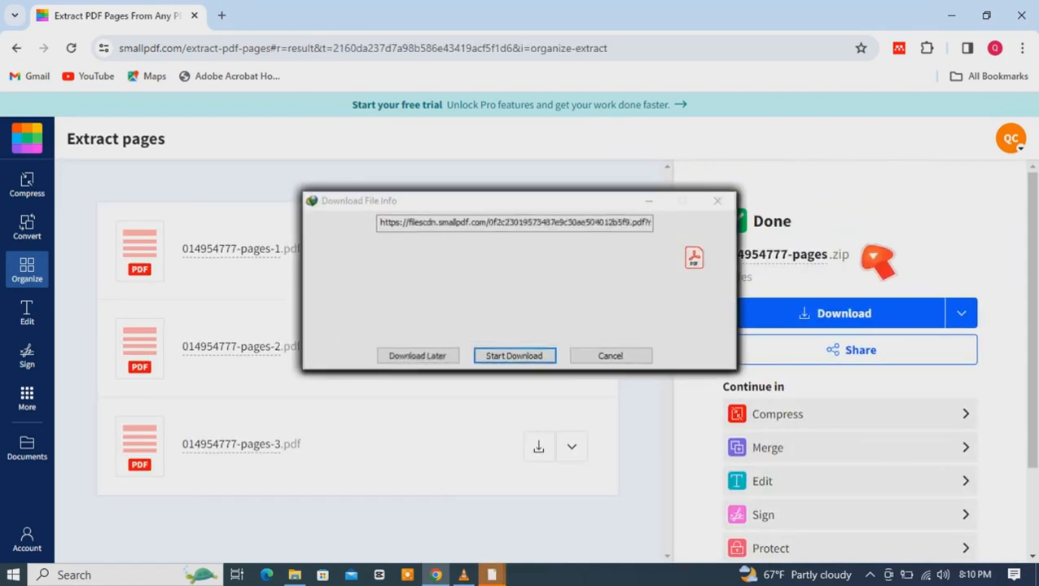
# Step: Download the three extracted PDFs as a ZIP archive
pyautogui.click(876, 325)
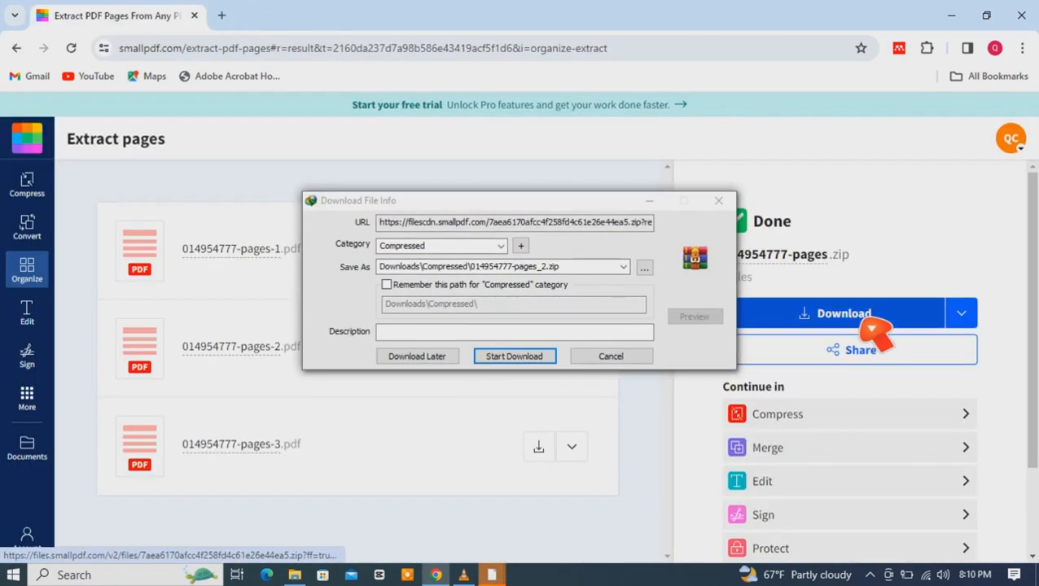
pyautogui.click(525, 356)
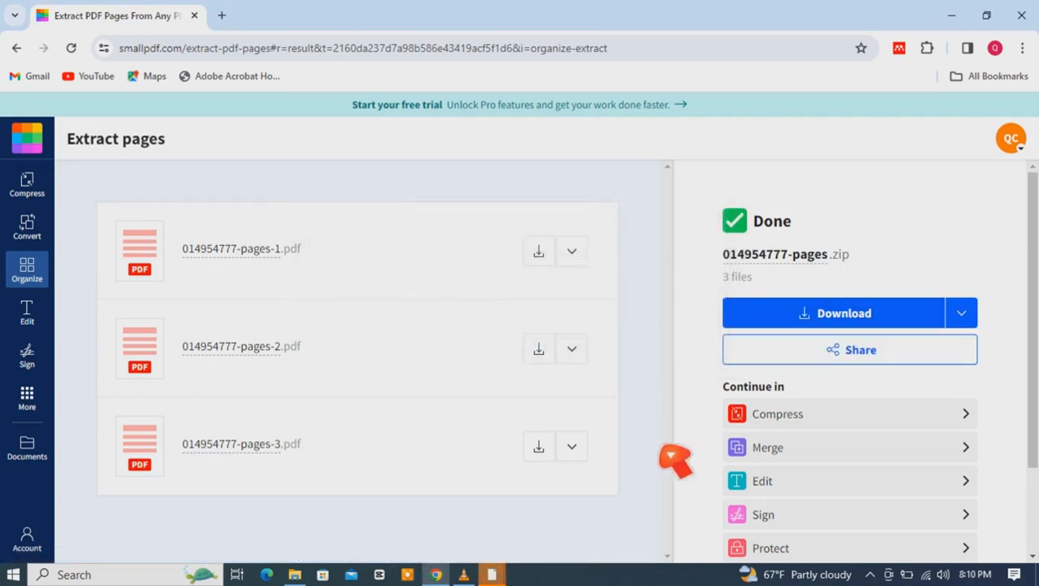
# Step: Open the folder containing the downloaded 014954777-pages_2.zip from Internet Download Manager
pyautogui.click(870, 574)
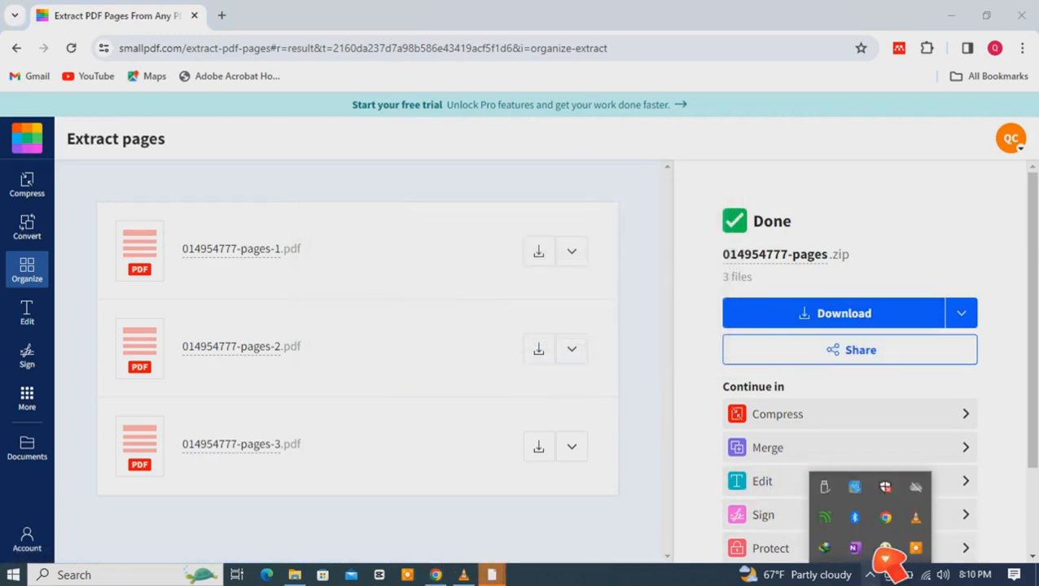
pyautogui.doubleClick(826, 548)
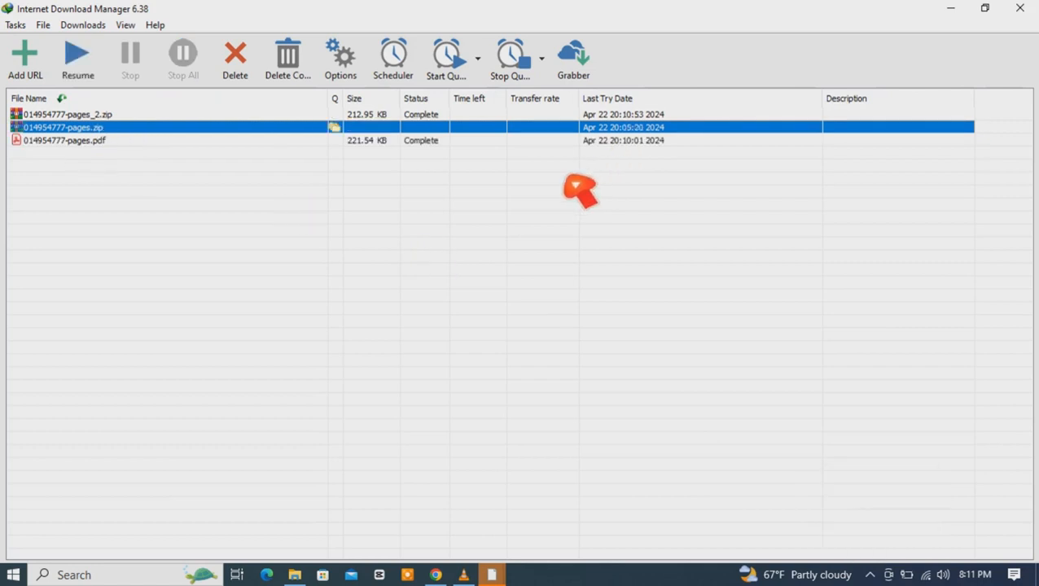
pyautogui.click(85, 118)
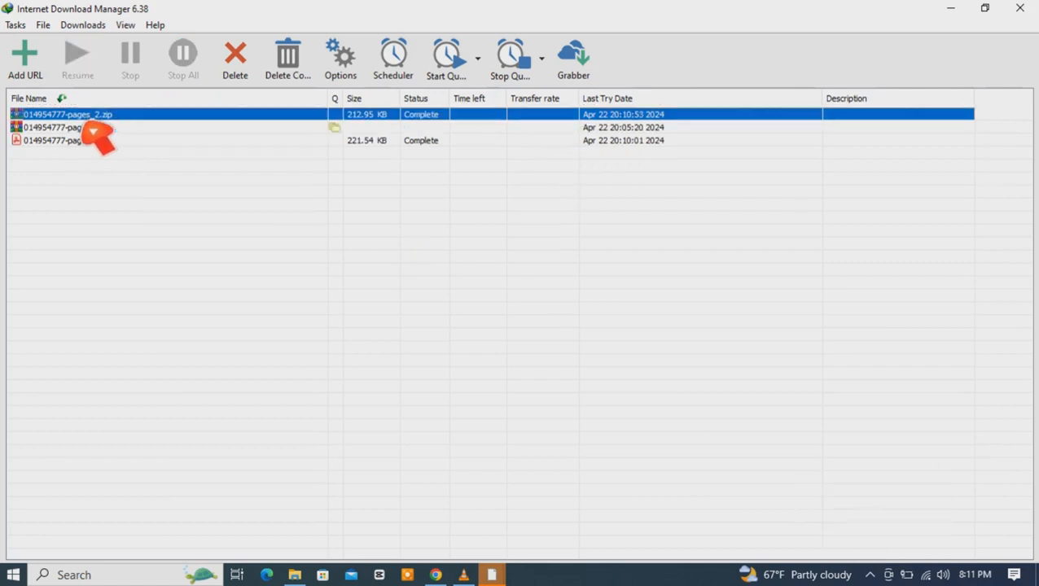
pyautogui.rightClick(86, 118)
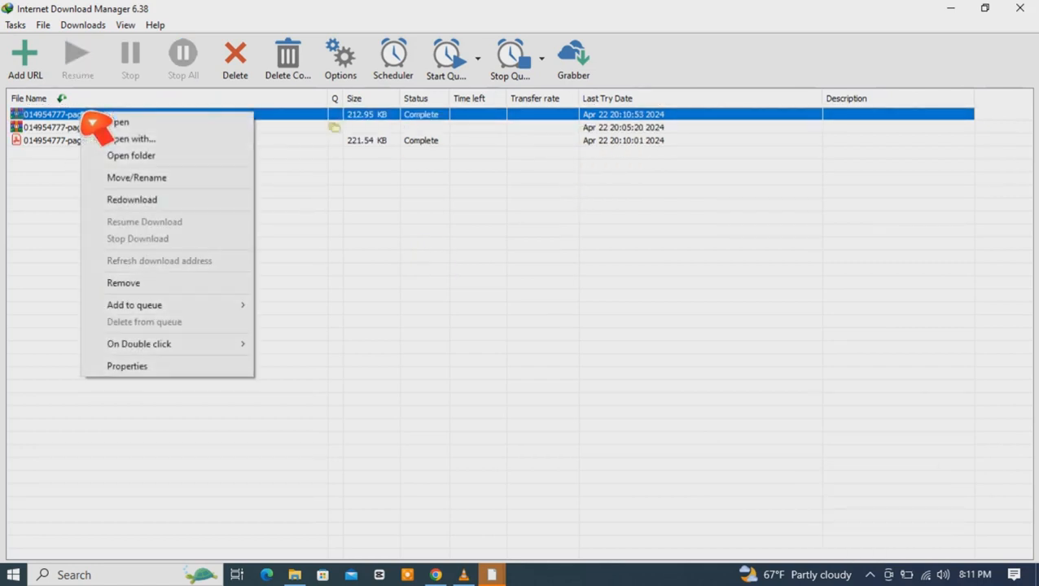
pyautogui.click(151, 158)
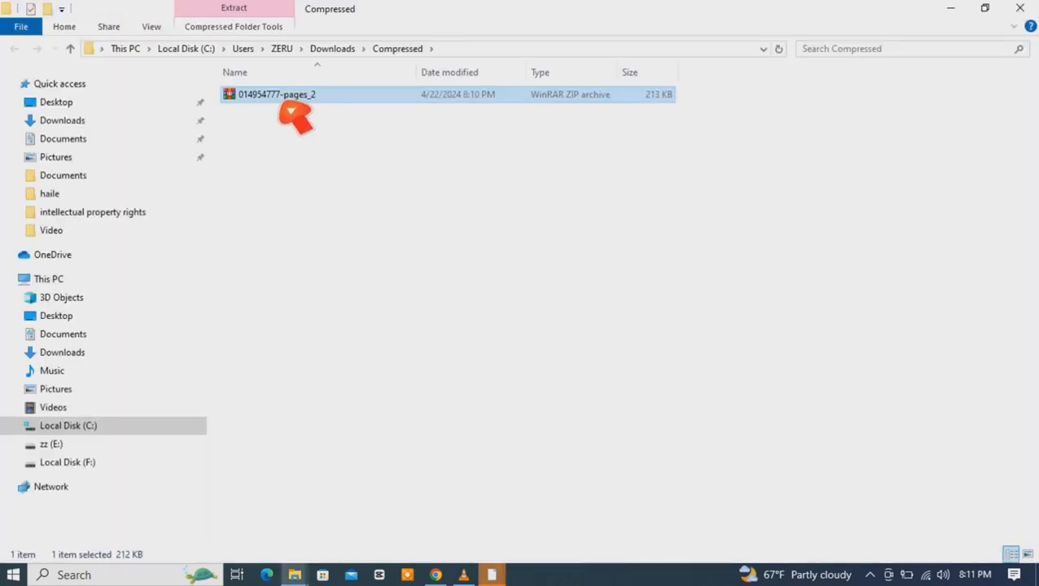
# Step: Extract the ZIP archive in place and open the extracted 014954777-pages-1 PDF
pyautogui.rightClick(279, 96)
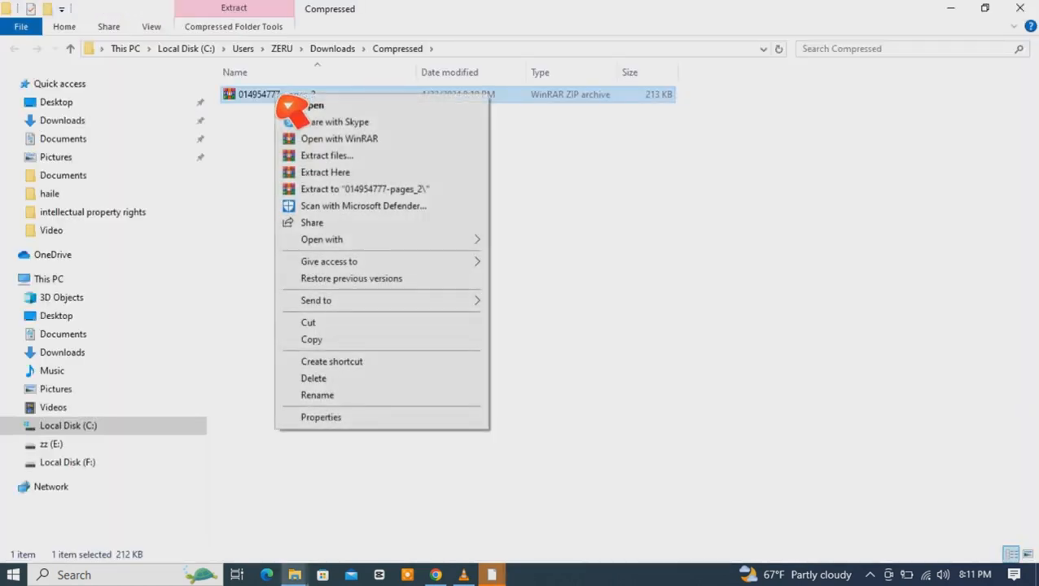
pyautogui.click(345, 186)
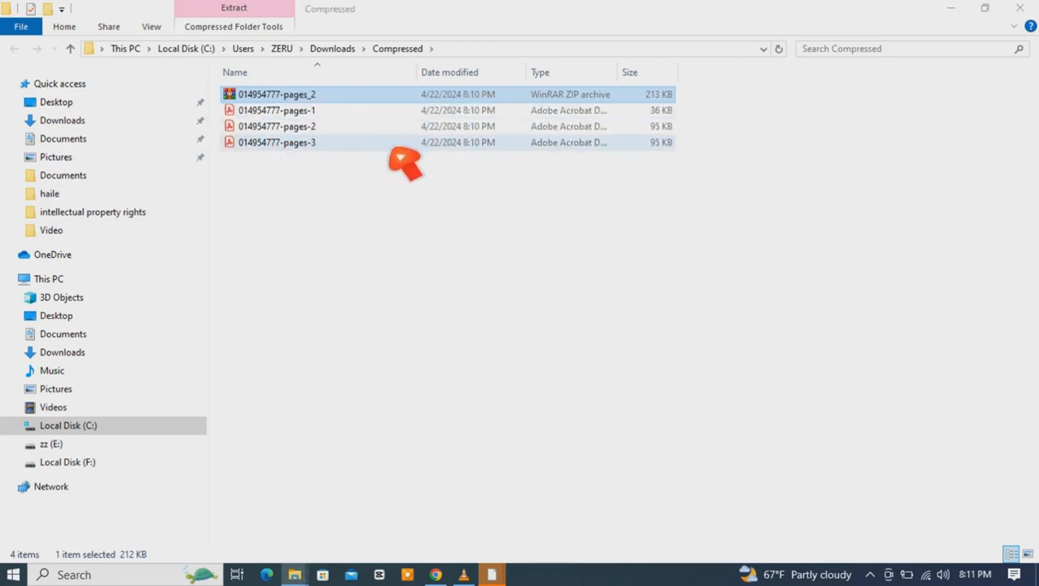
pyautogui.click(311, 114)
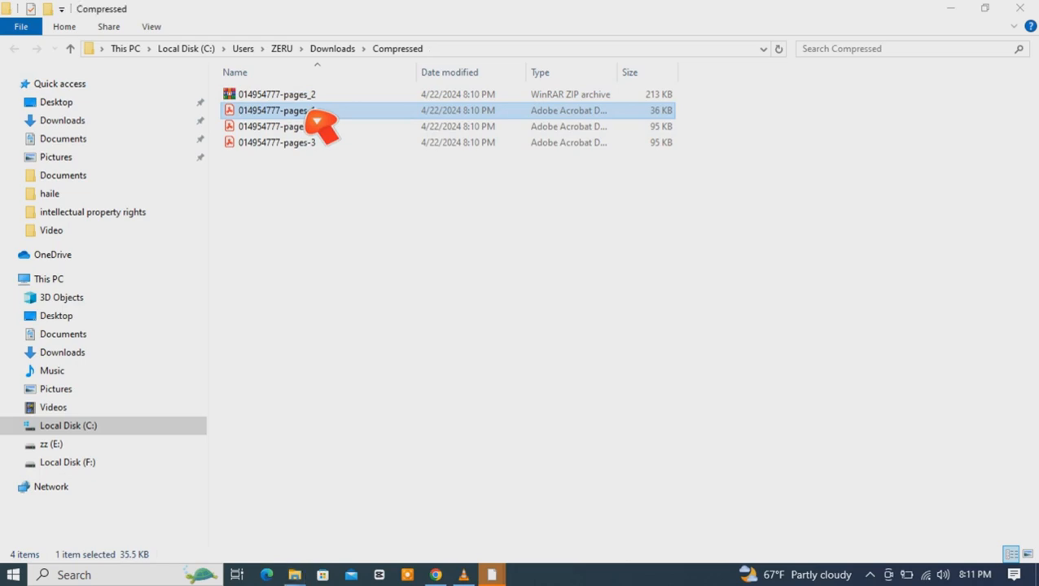
pyautogui.press('Return')
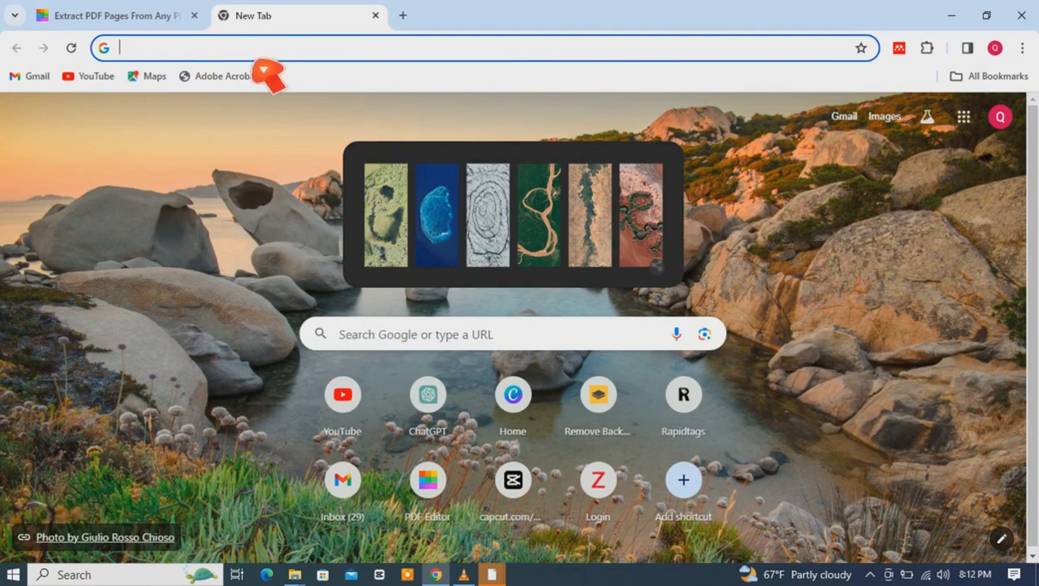
# Step: Go to ilovepdf.com in a new tab and open its Extract pages tool
pyautogui.write('IL')
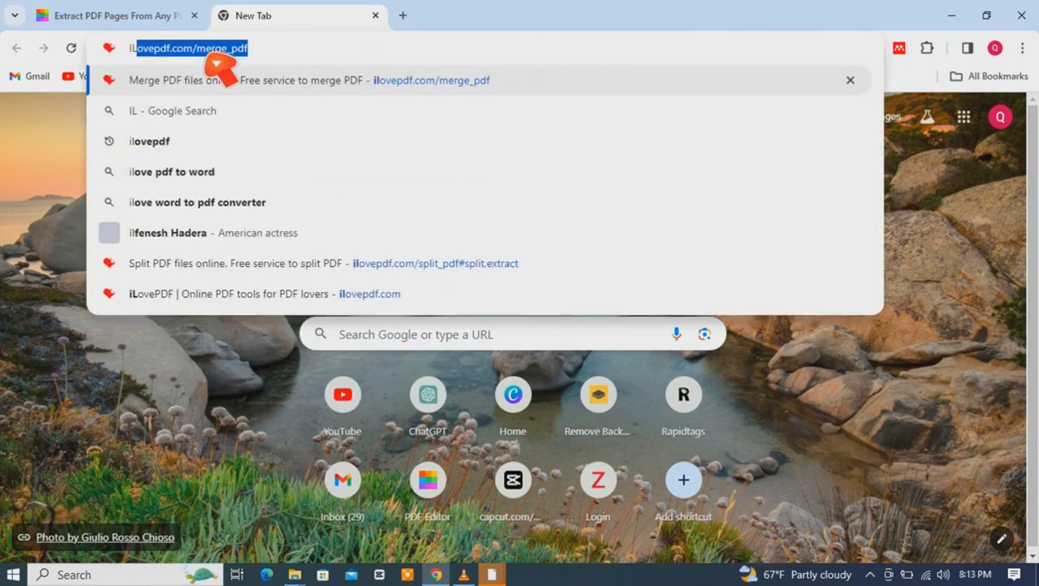
pyautogui.press('Return')
pyautogui.moveTo(569, 114)
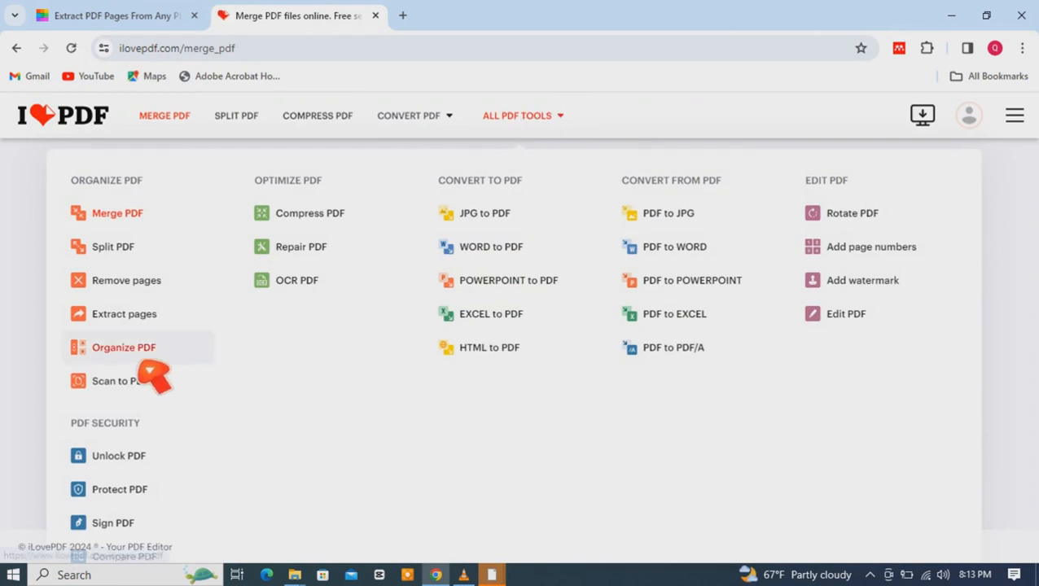
pyautogui.click(140, 332)
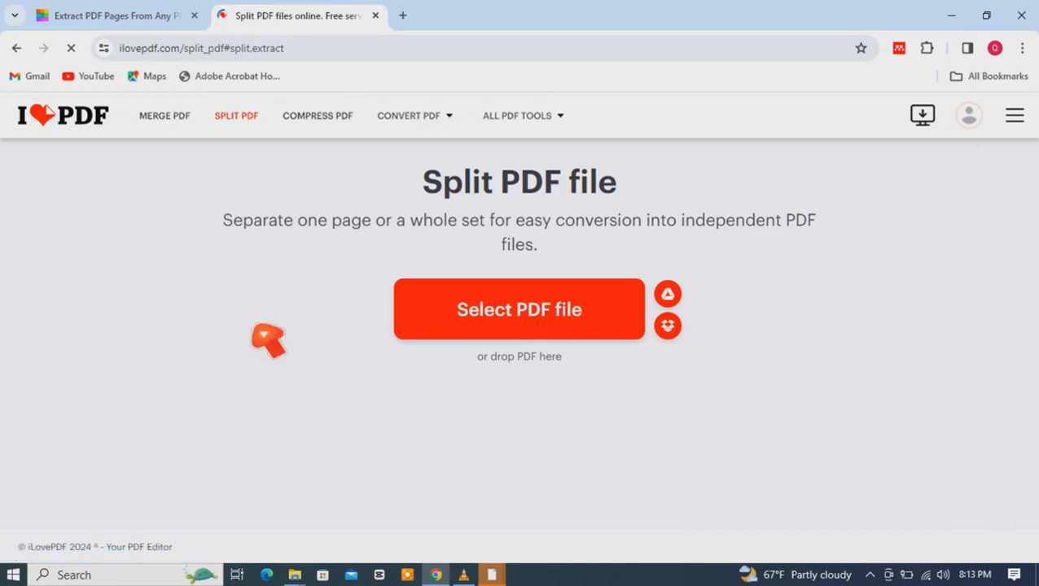
# Step: Upload the 014954777 PDF from the Desktop
pyautogui.click(506, 341)
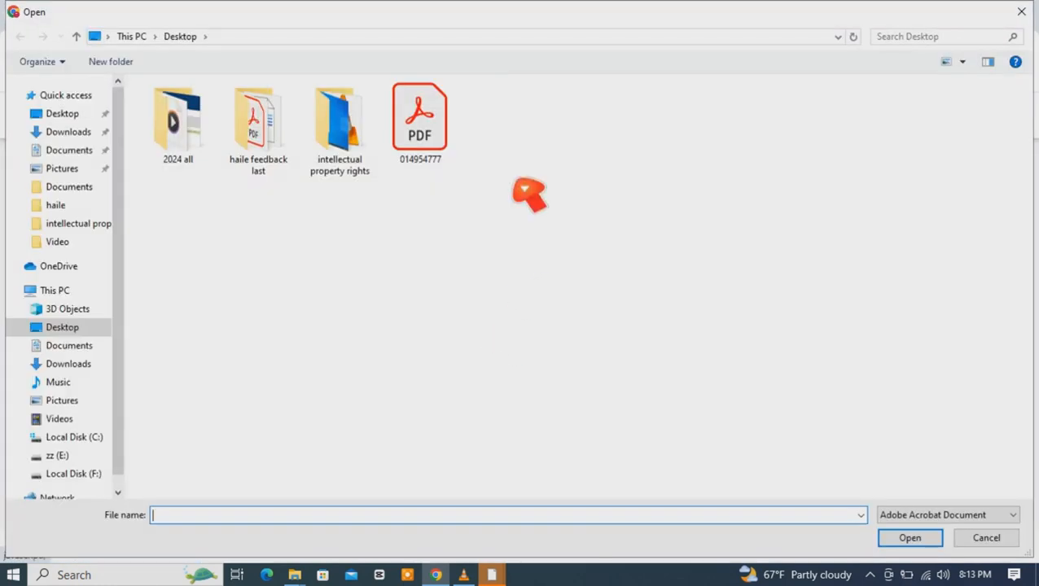
pyautogui.click(460, 154)
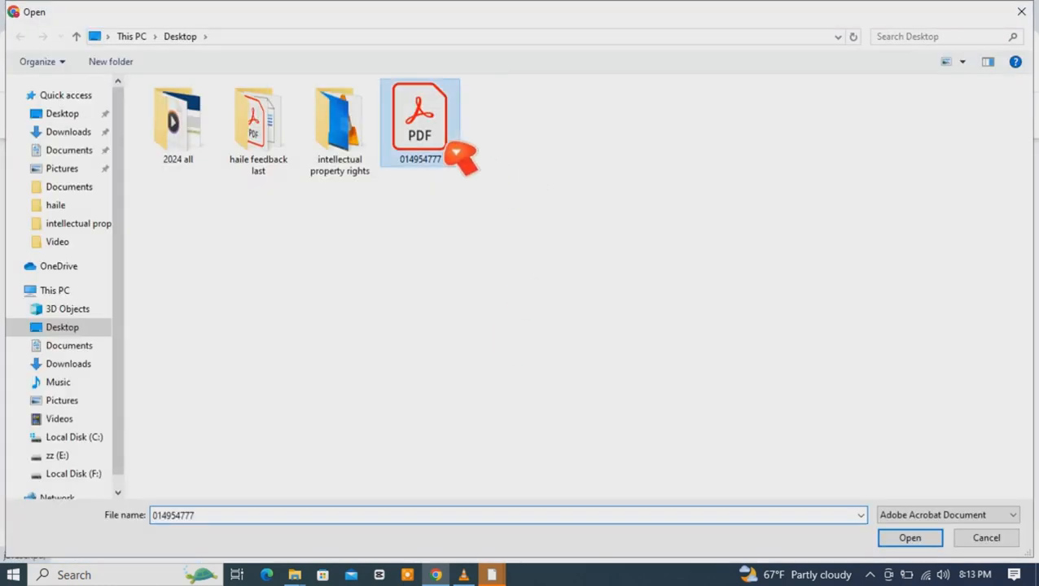
pyautogui.click(910, 541)
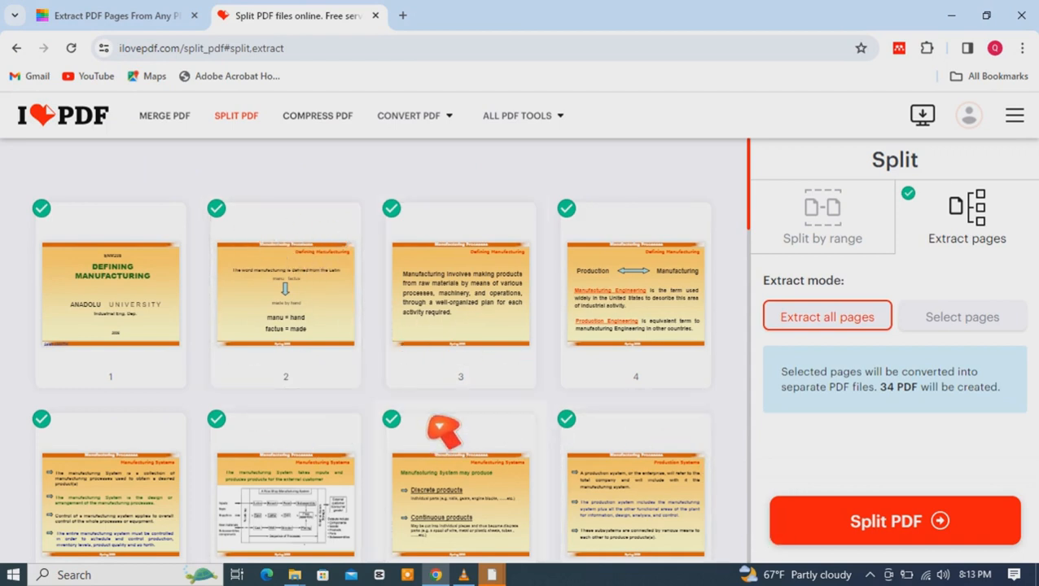
# Step: Switch to selecting pages, pick pages 1, 3 and 5, and split the PDF
pyautogui.click(965, 335)
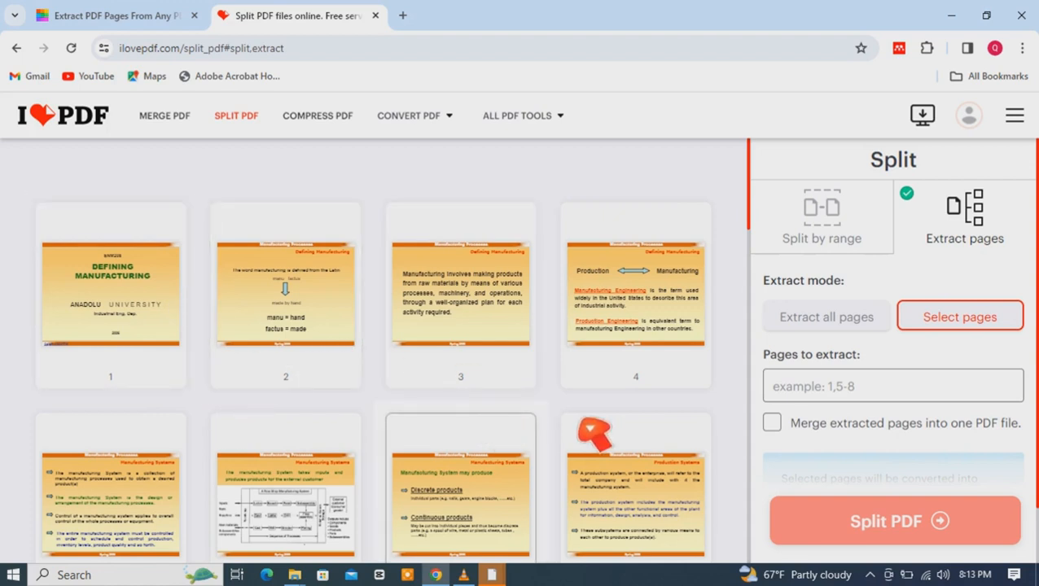
pyautogui.click(129, 360)
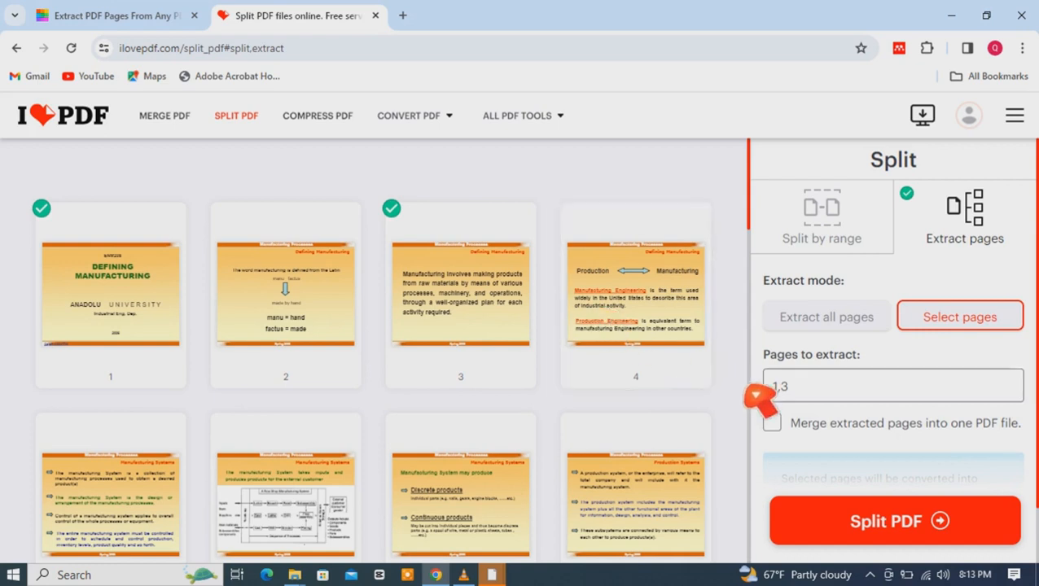
pyautogui.click(104, 503)
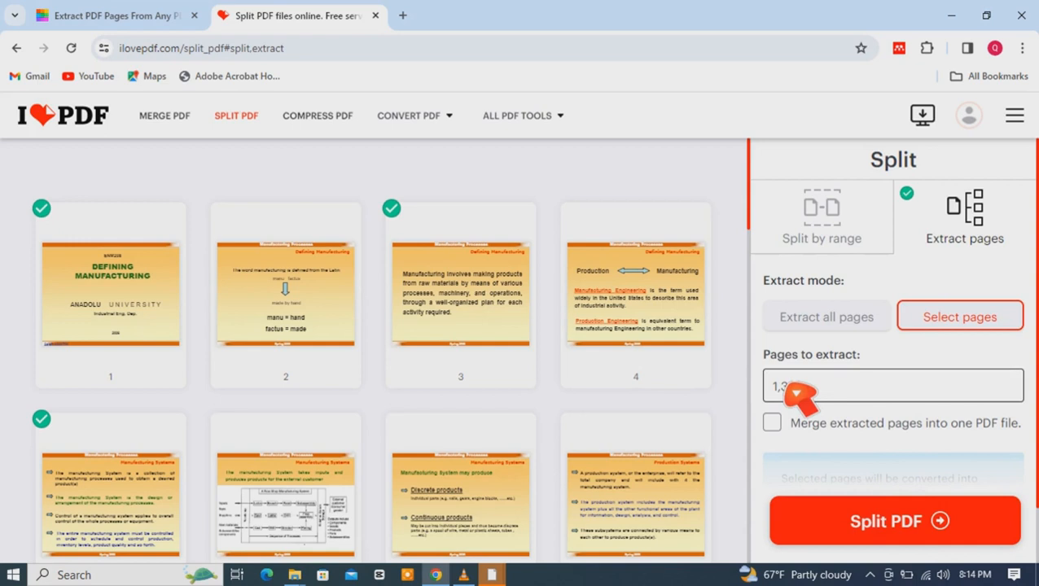
pyautogui.click(915, 538)
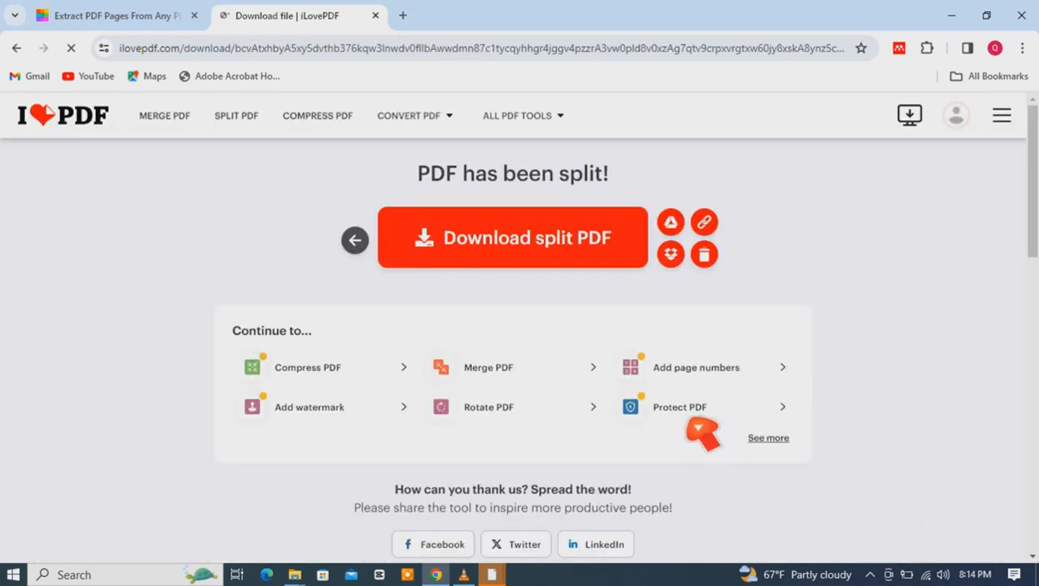
# Step: Download the split result as a ZIP through the download manager
pyautogui.click(514, 251)
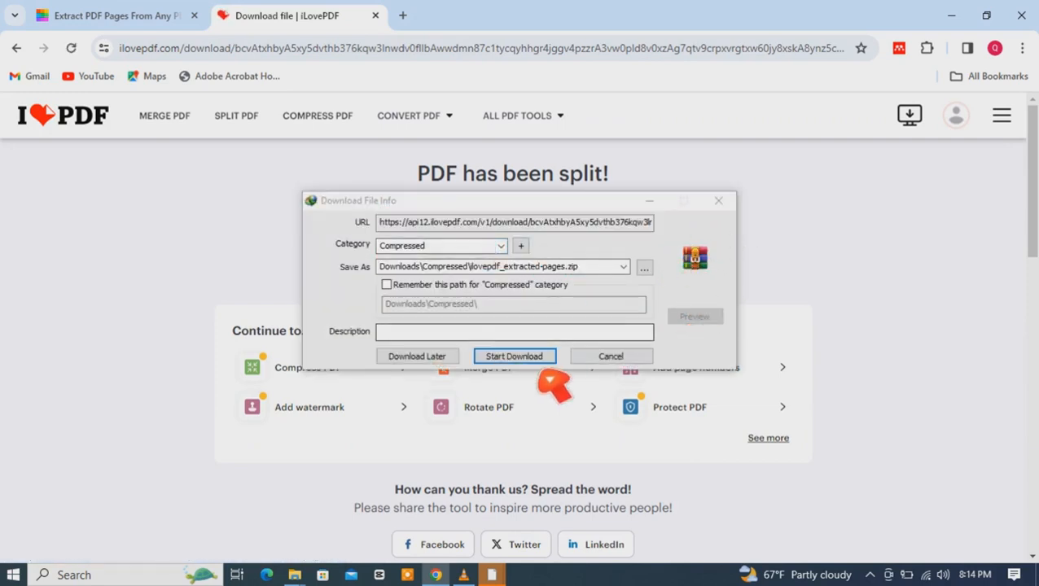
pyautogui.click(517, 357)
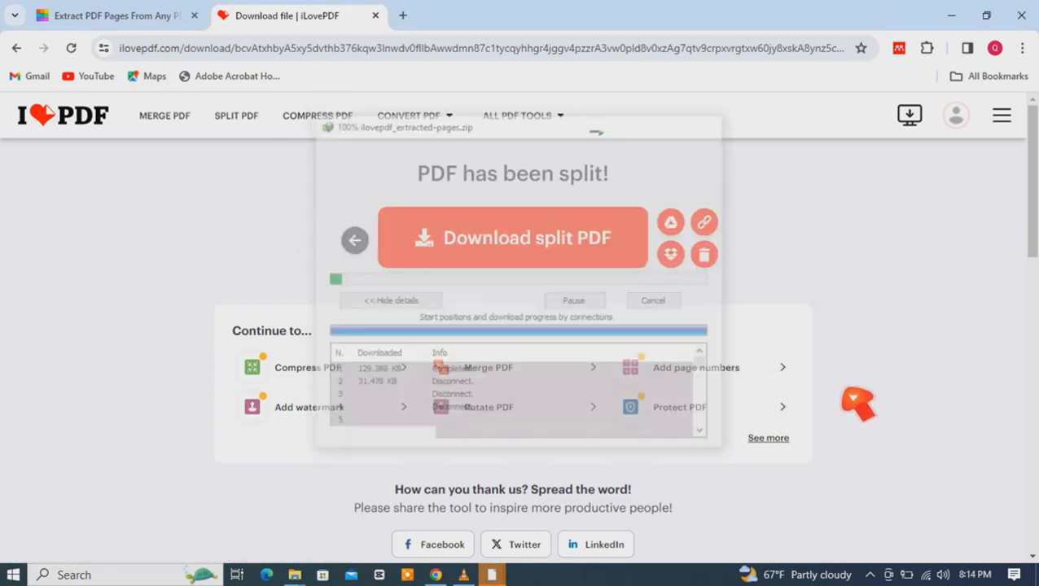
# Step: Open the download manager and open the folder of the downloaded 014954777-pages_2.zip
pyautogui.click(873, 575)
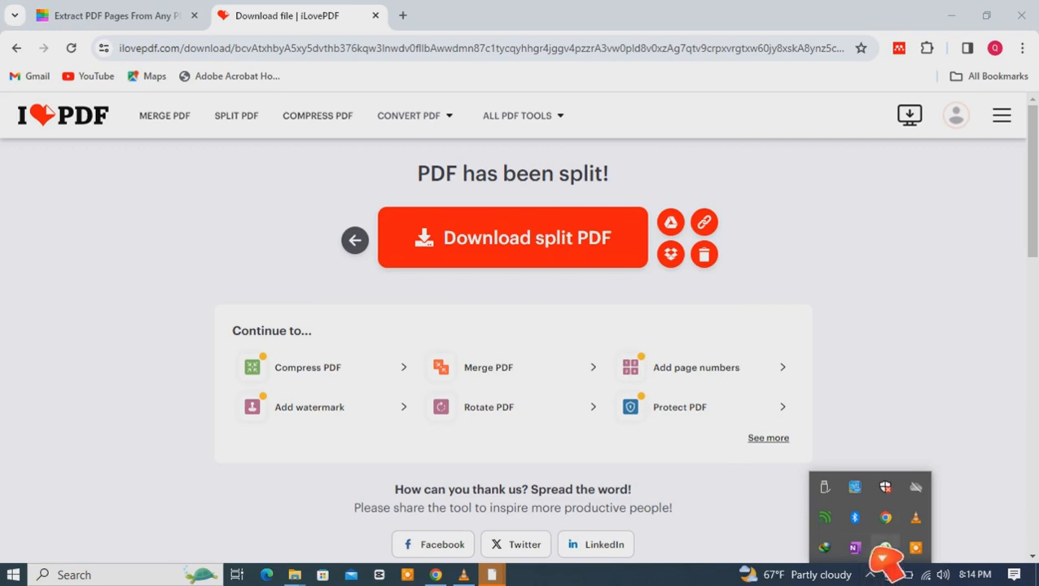
pyautogui.click(885, 547)
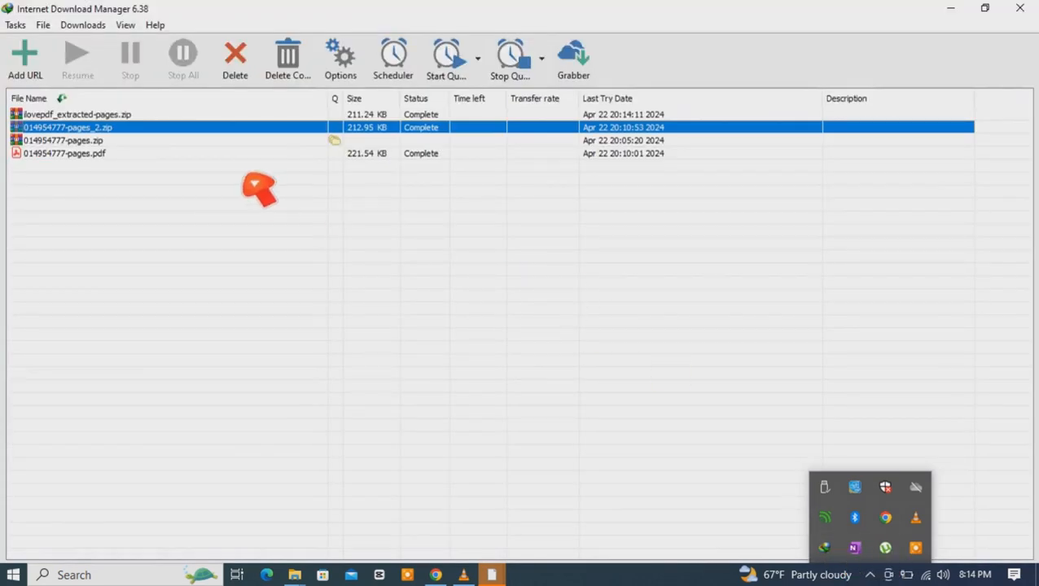
pyautogui.rightClick(96, 130)
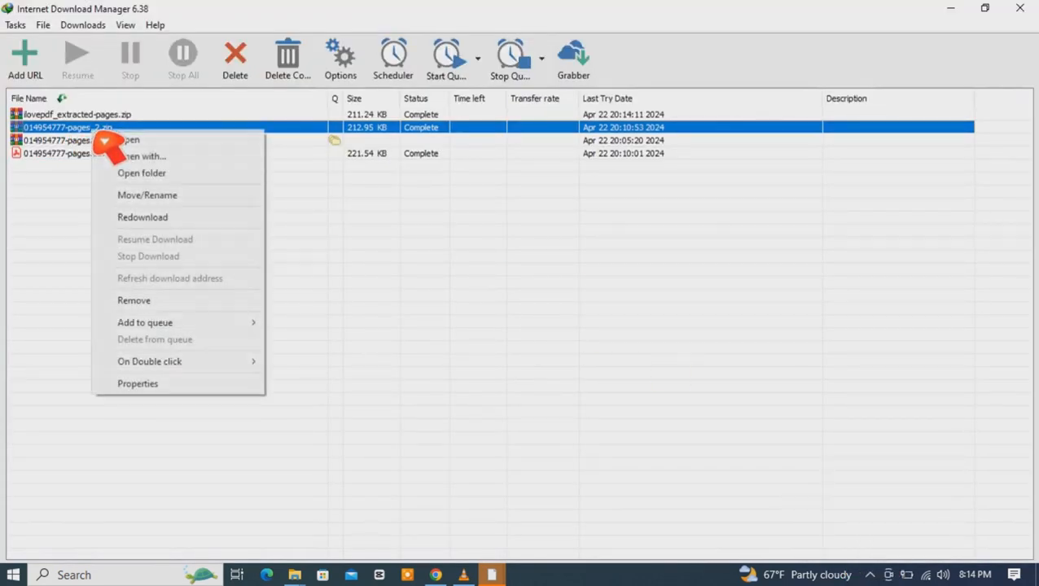
pyautogui.click(159, 174)
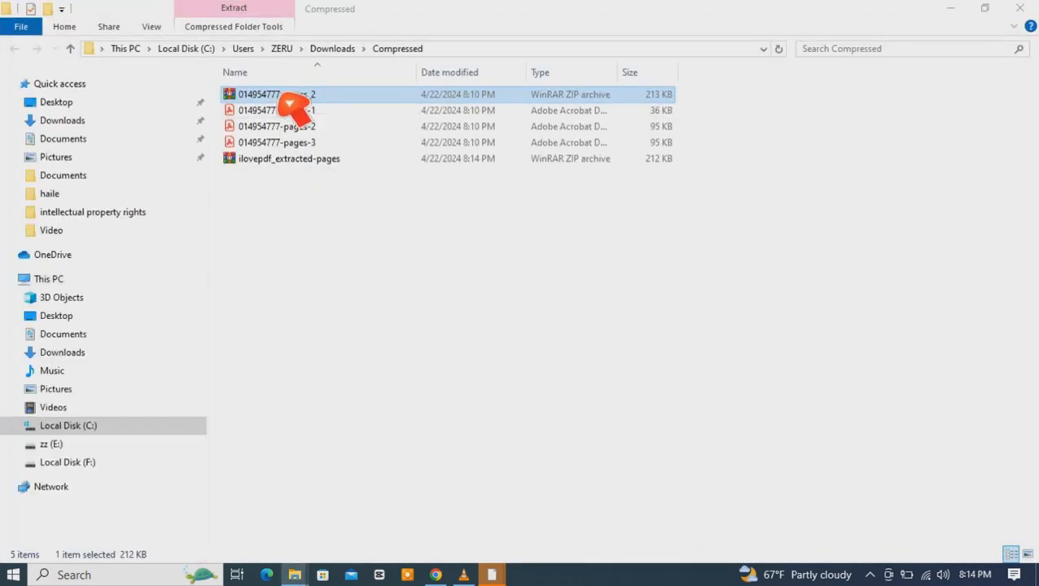
# Step: Open the 014954777-pages_2 archive to inspect its PDF files, then close it
pyautogui.doubleClick(290, 104)
pyautogui.click(175, 251)
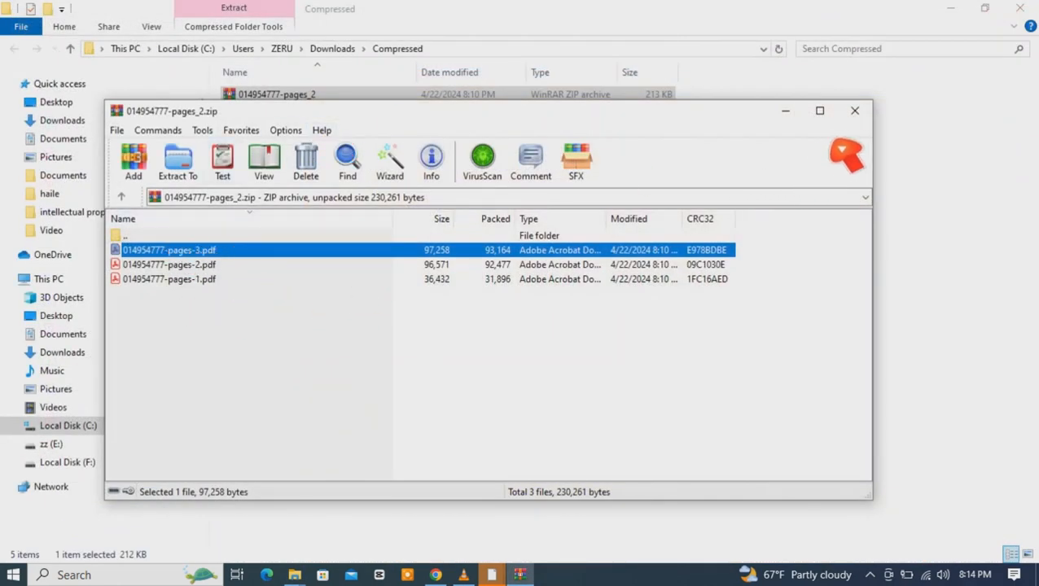
pyautogui.click(854, 110)
# Step: Return to the iLovePDF split tool and upload the 014954777 PDF from the Desktop again
pyautogui.click(440, 574)
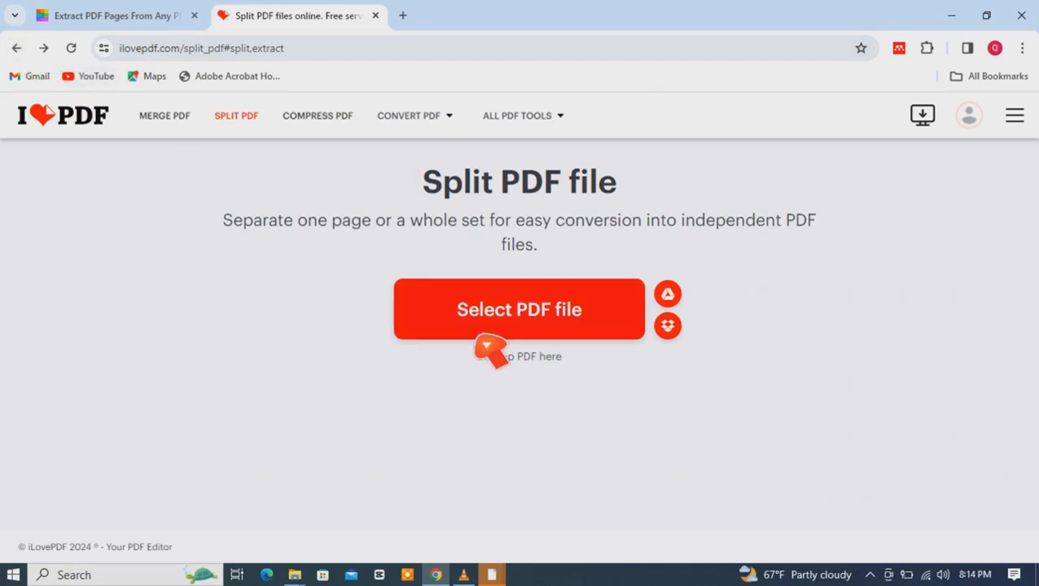
pyautogui.click(513, 328)
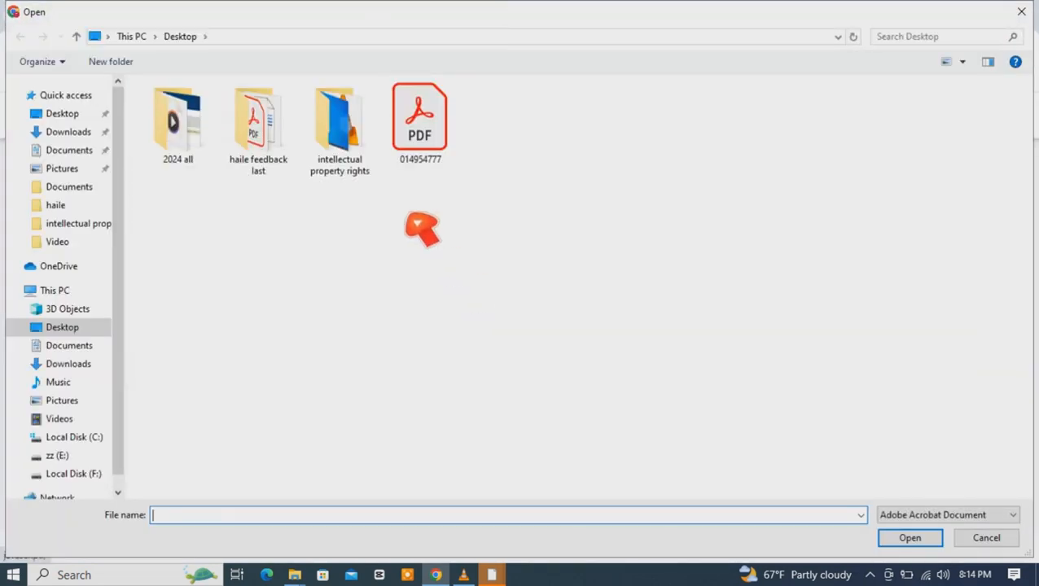
pyautogui.click(417, 171)
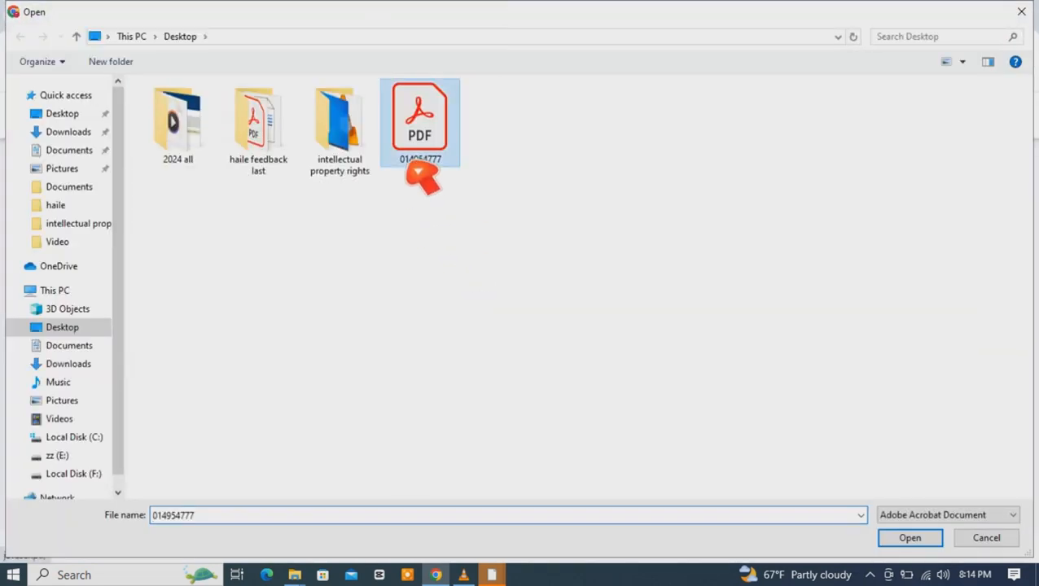
pyautogui.click(910, 539)
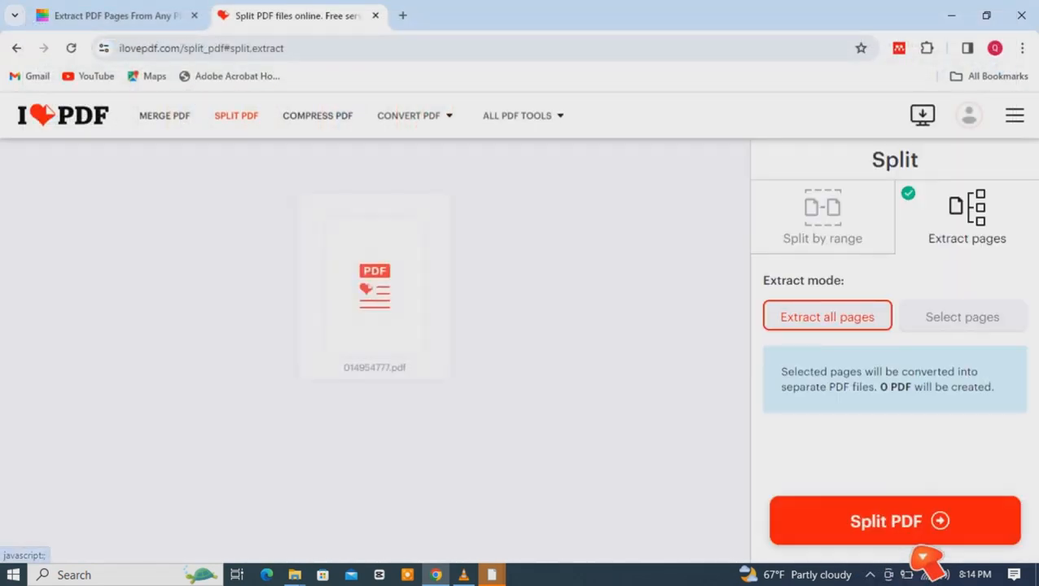
# Step: Extract pages 1, 3 and 5 with merging into one PDF file enabled, and split
pyautogui.click(969, 319)
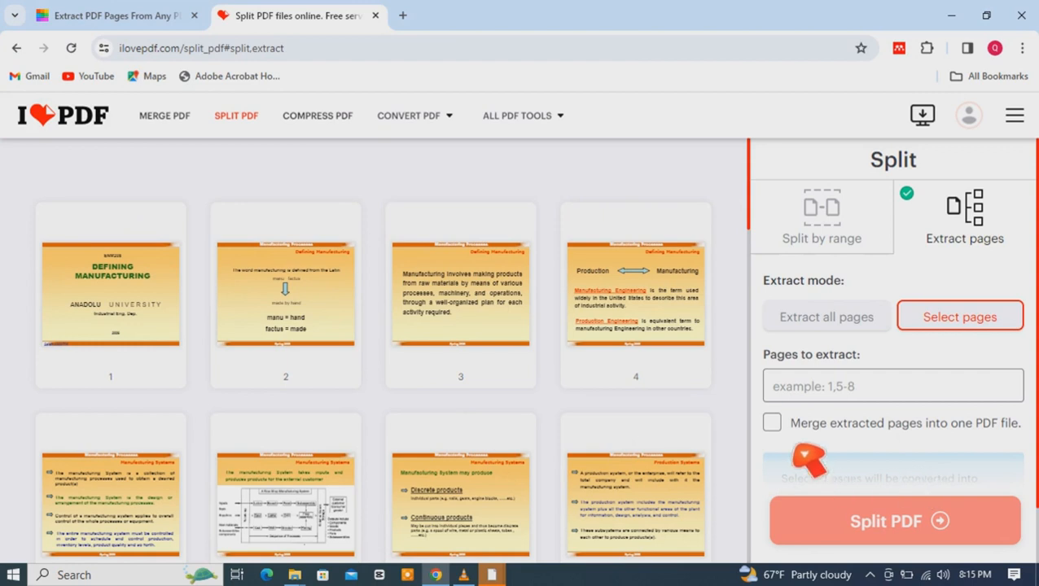
pyautogui.click(116, 322)
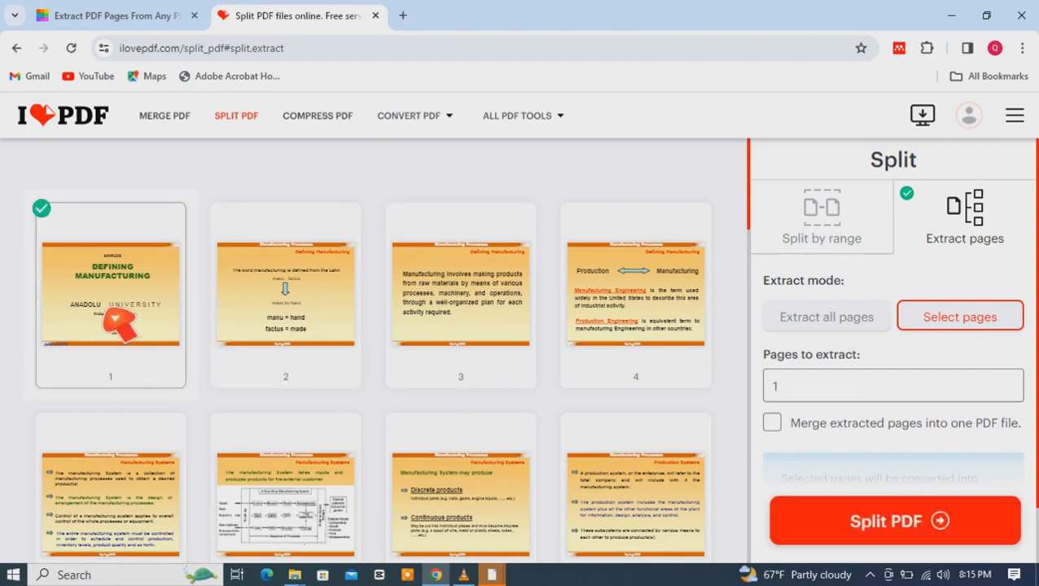
pyautogui.click(473, 324)
pyautogui.click(145, 516)
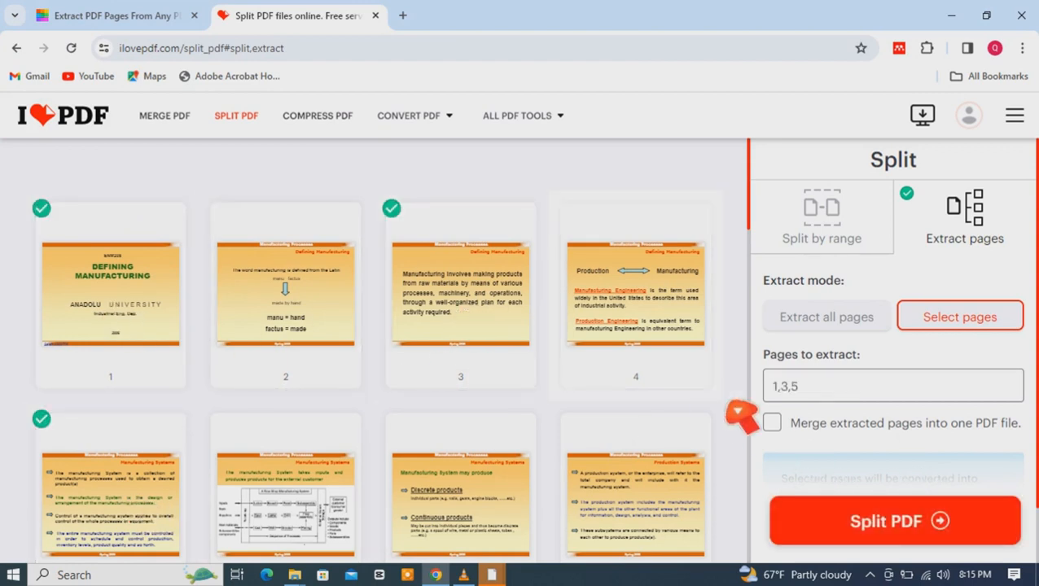
pyautogui.click(945, 514)
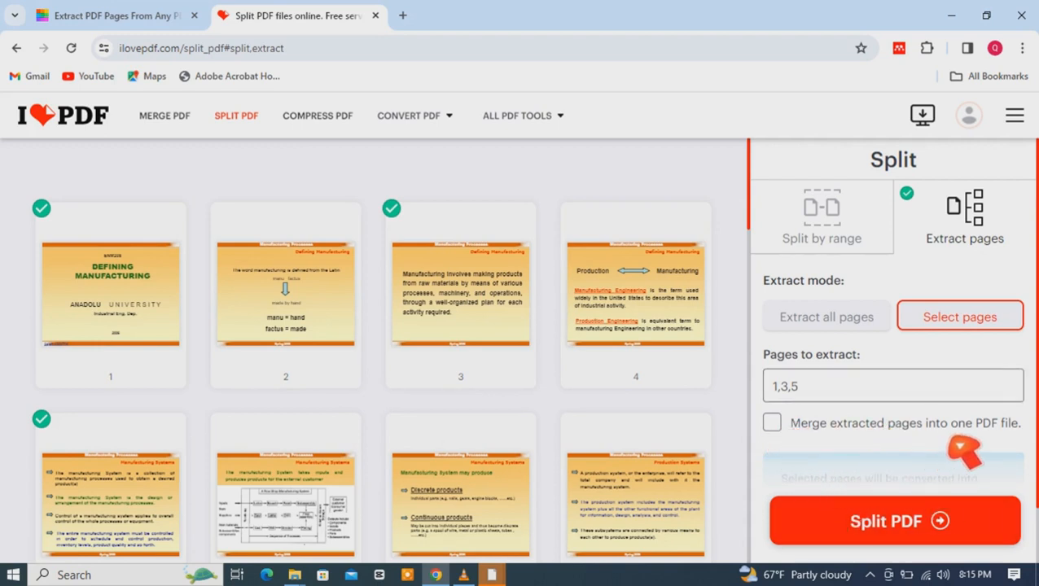
pyautogui.click(773, 425)
pyautogui.click(871, 519)
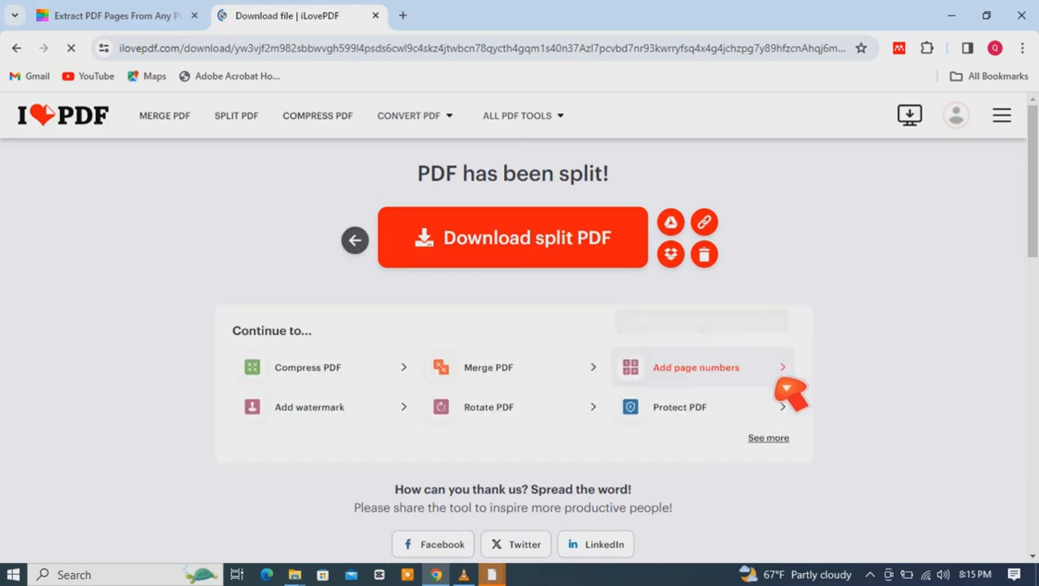
# Step: Download the merged split PDF through the download manager
pyautogui.click(553, 254)
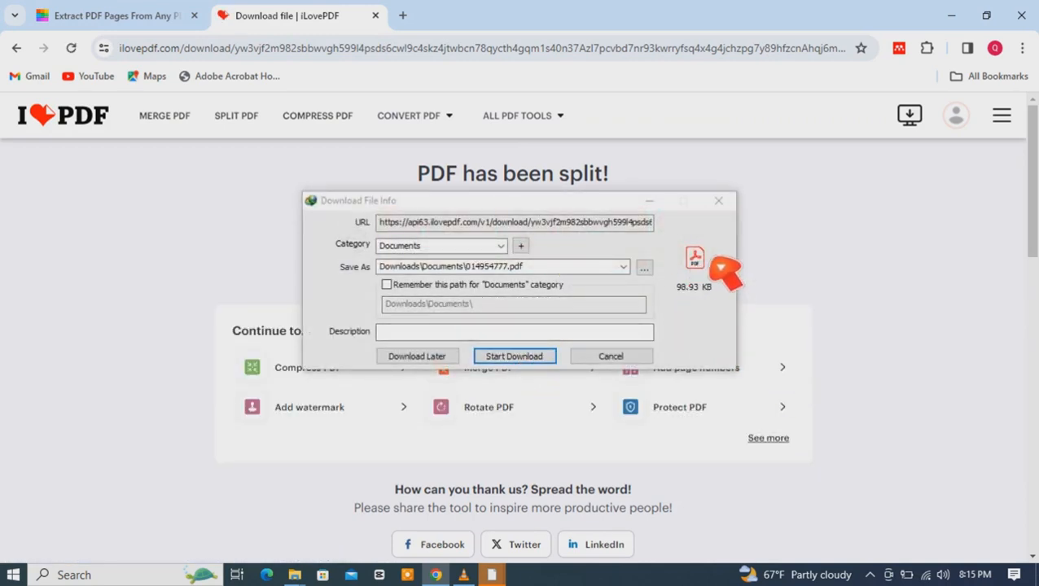
pyautogui.click(538, 358)
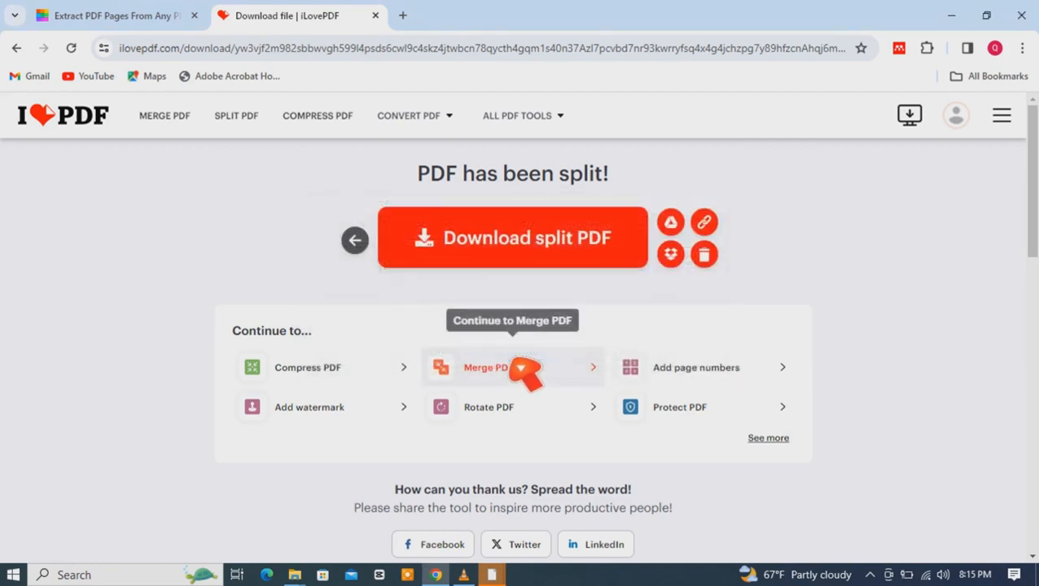
# Step: Open the download manager and open the folder containing 014954777_2.pdf
pyautogui.click(869, 575)
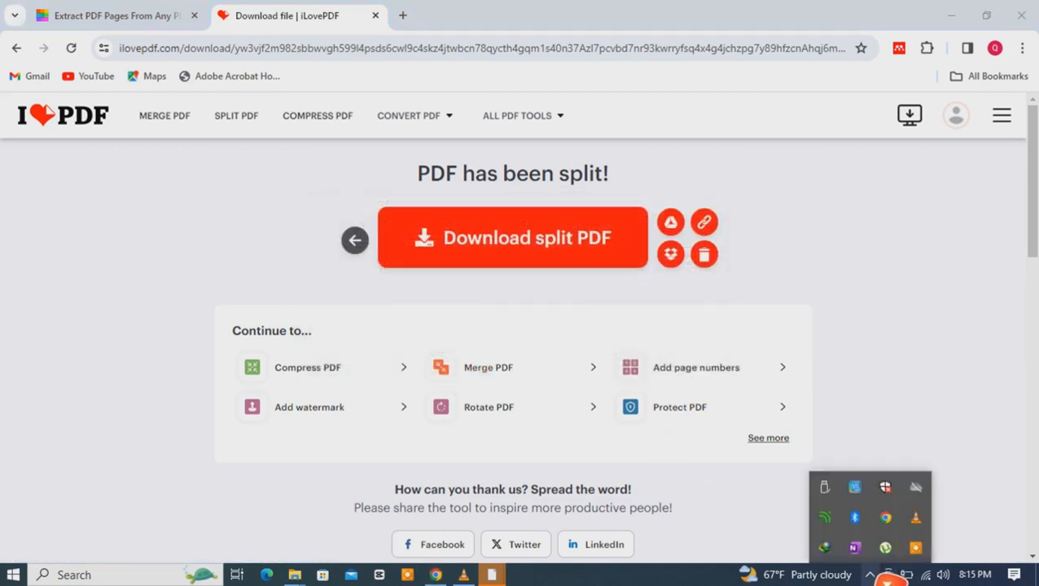
pyautogui.doubleClick(826, 544)
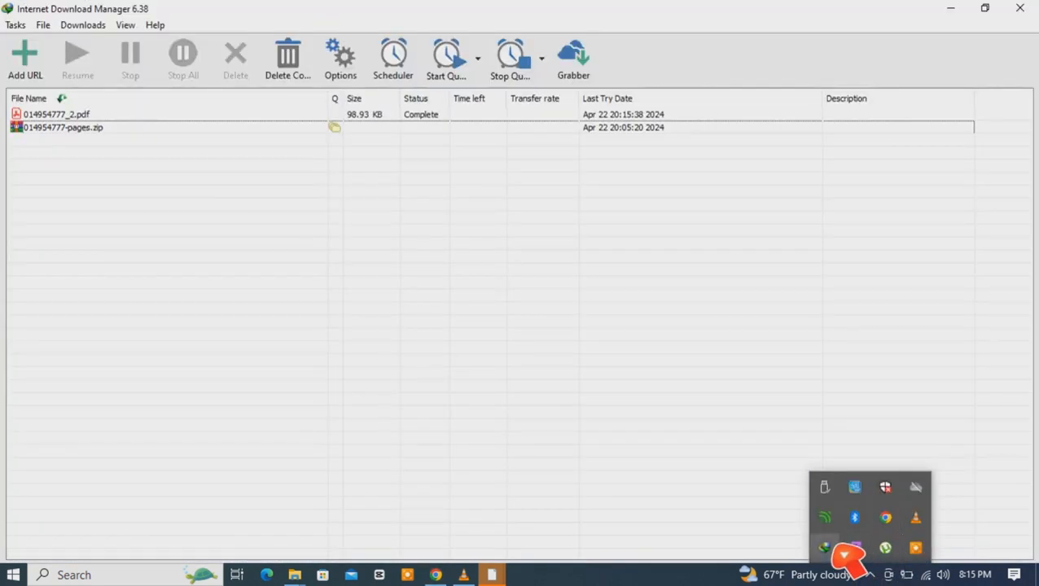
pyautogui.rightClick(65, 116)
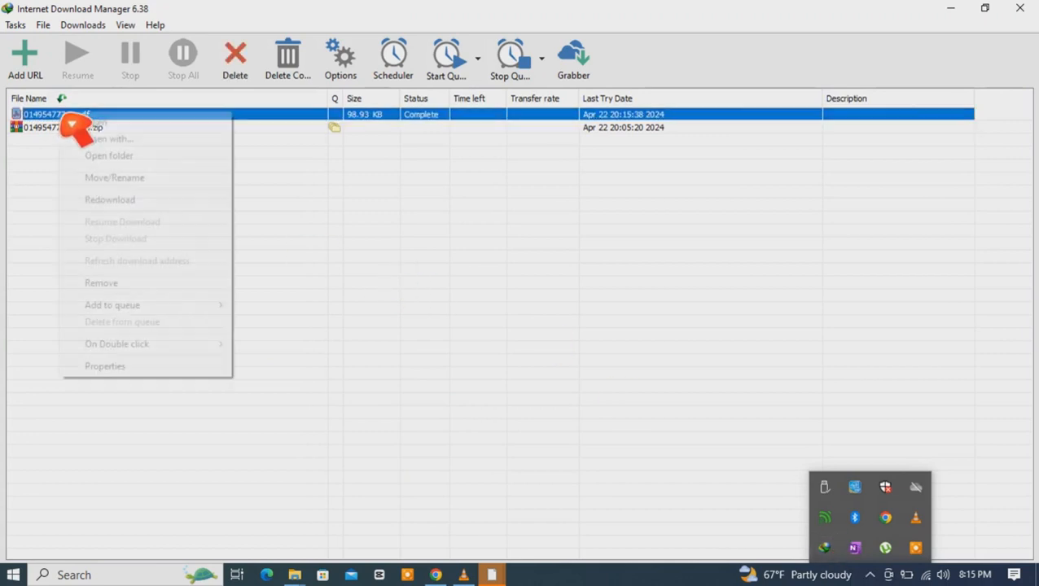
pyautogui.click(131, 156)
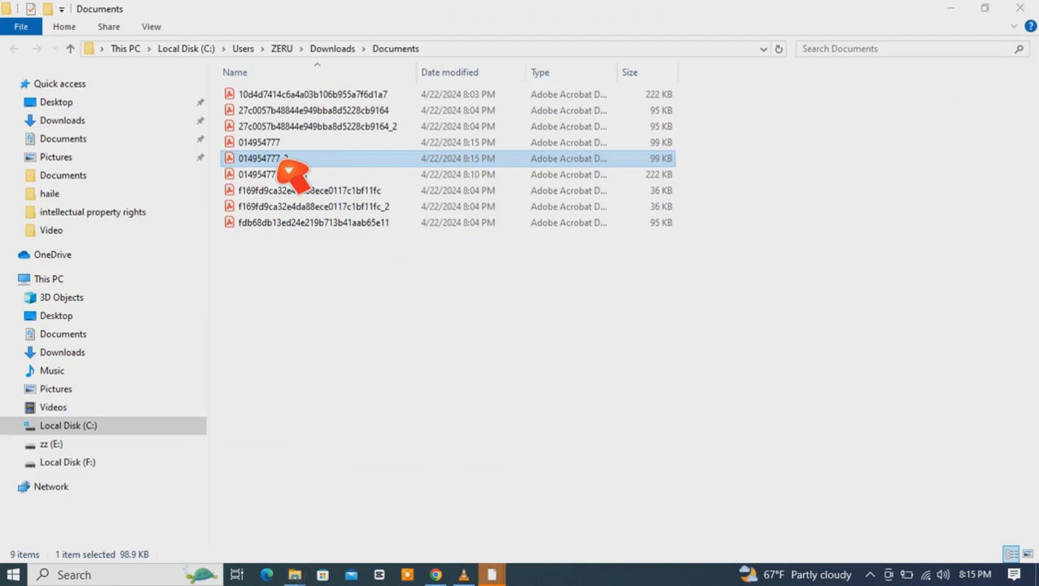
# Step: Open 014954777_2.pdf and page through it to check the extracted pages
pyautogui.doubleClick(283, 162)
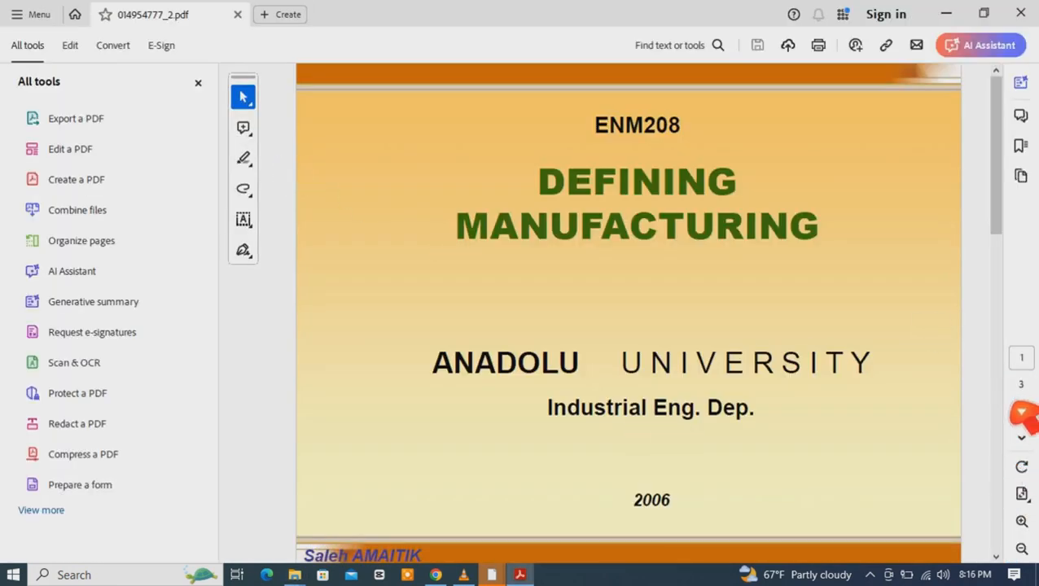
pyautogui.click(1021, 437)
pyautogui.click(1021, 437)
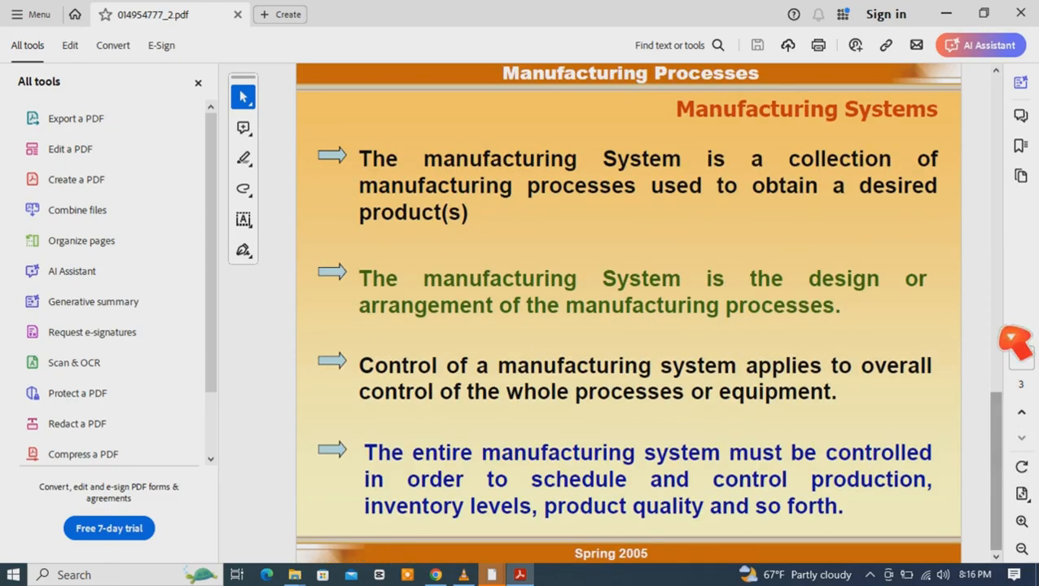